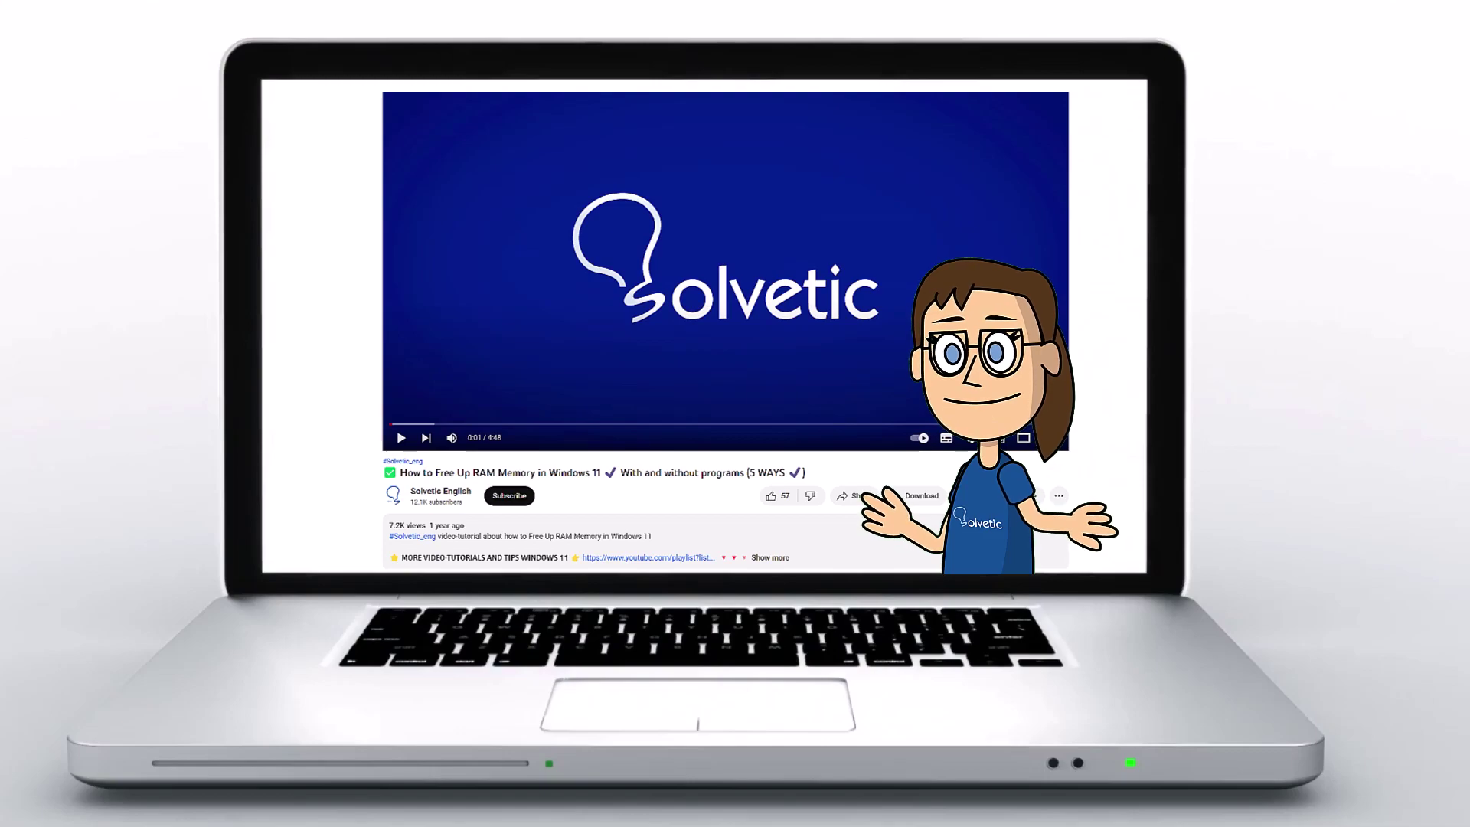
Step: Start downloading the Ubuntu 23.10 desktop ISO from ubuntu.com's Ubuntu Desktop page
left_click(781, 559)
scroll(726, 329, "down", 2)
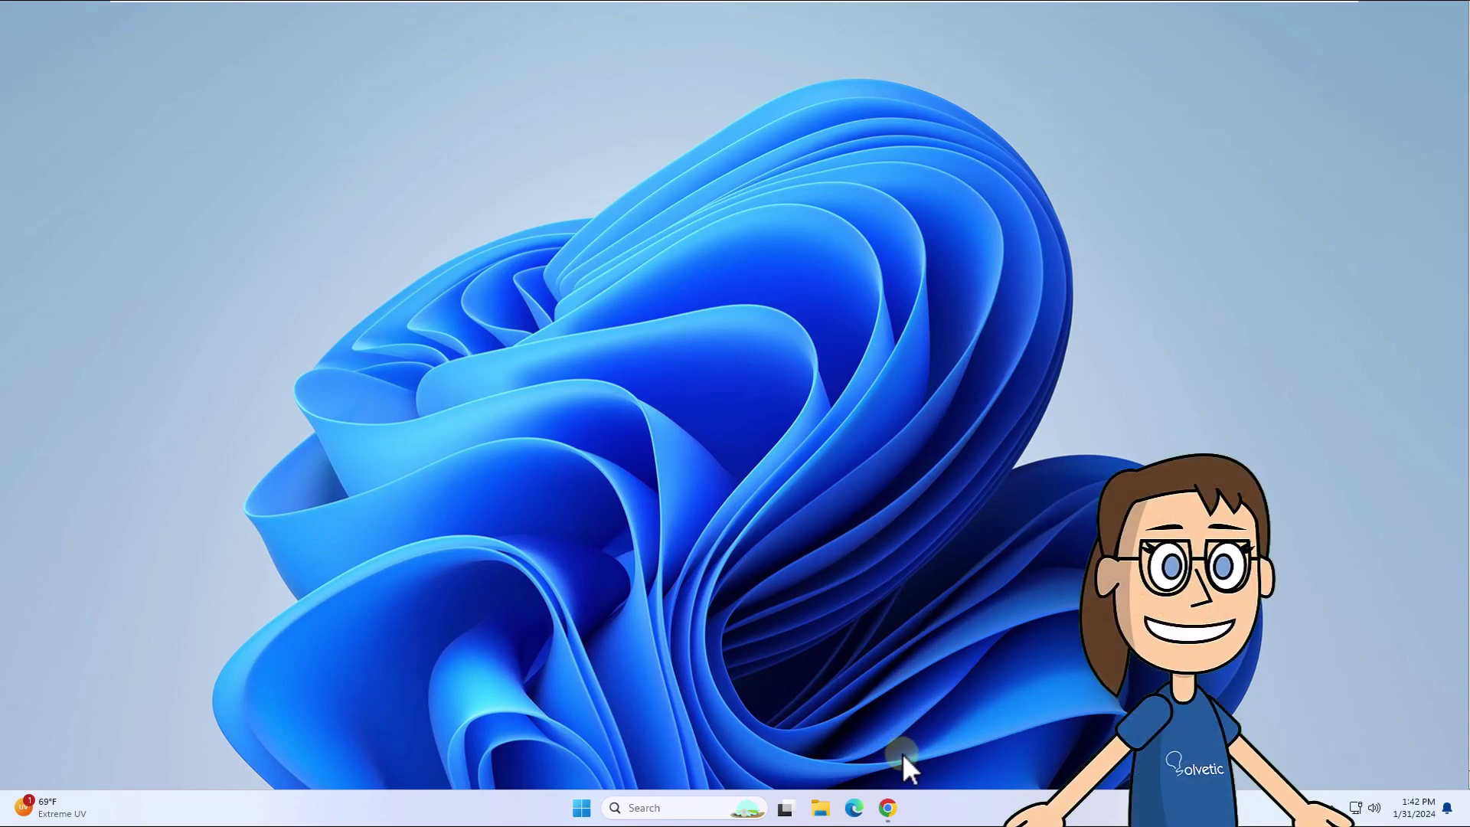
left_click(887, 808)
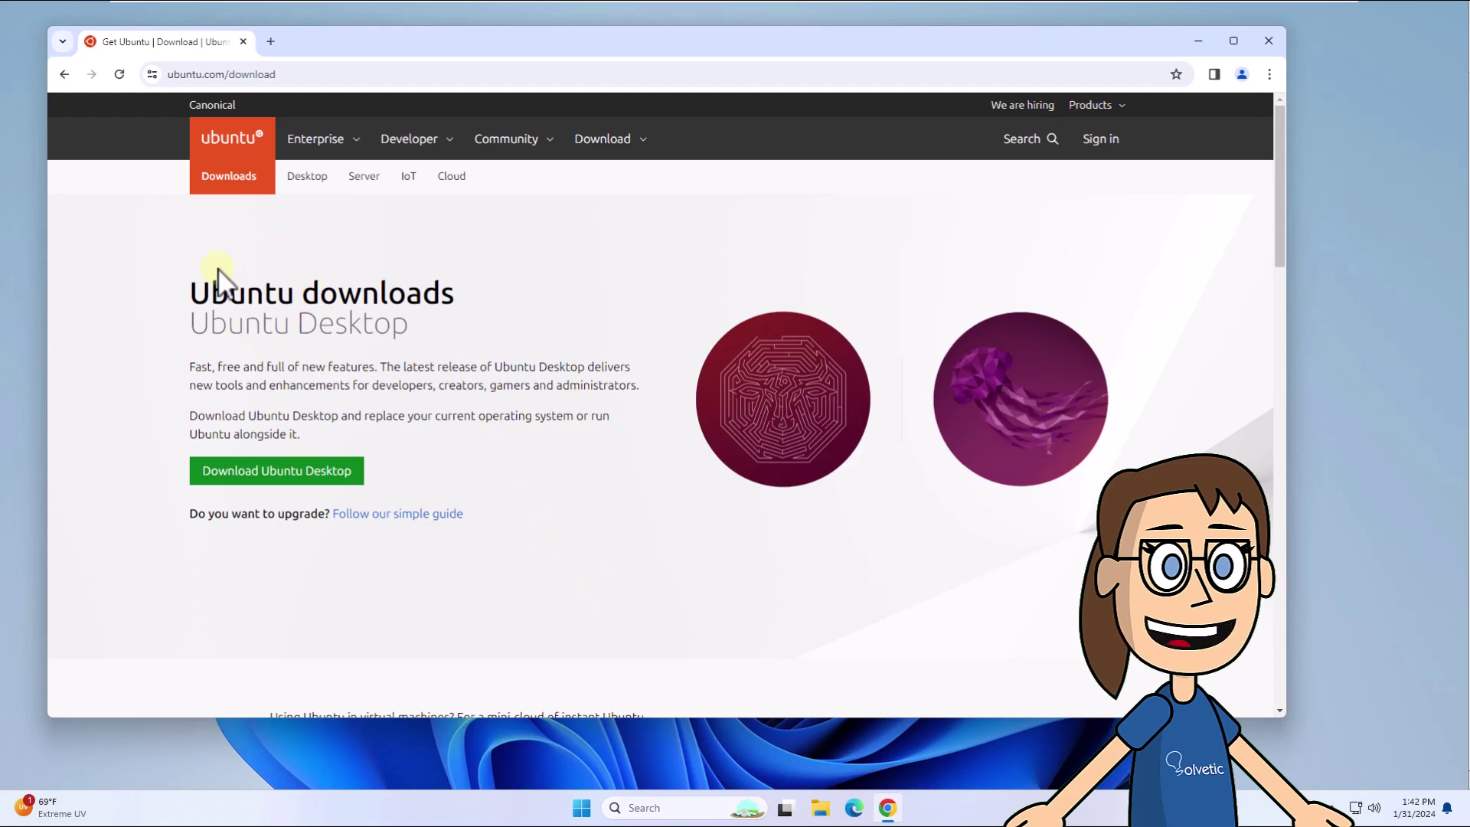
left_click(287, 474)
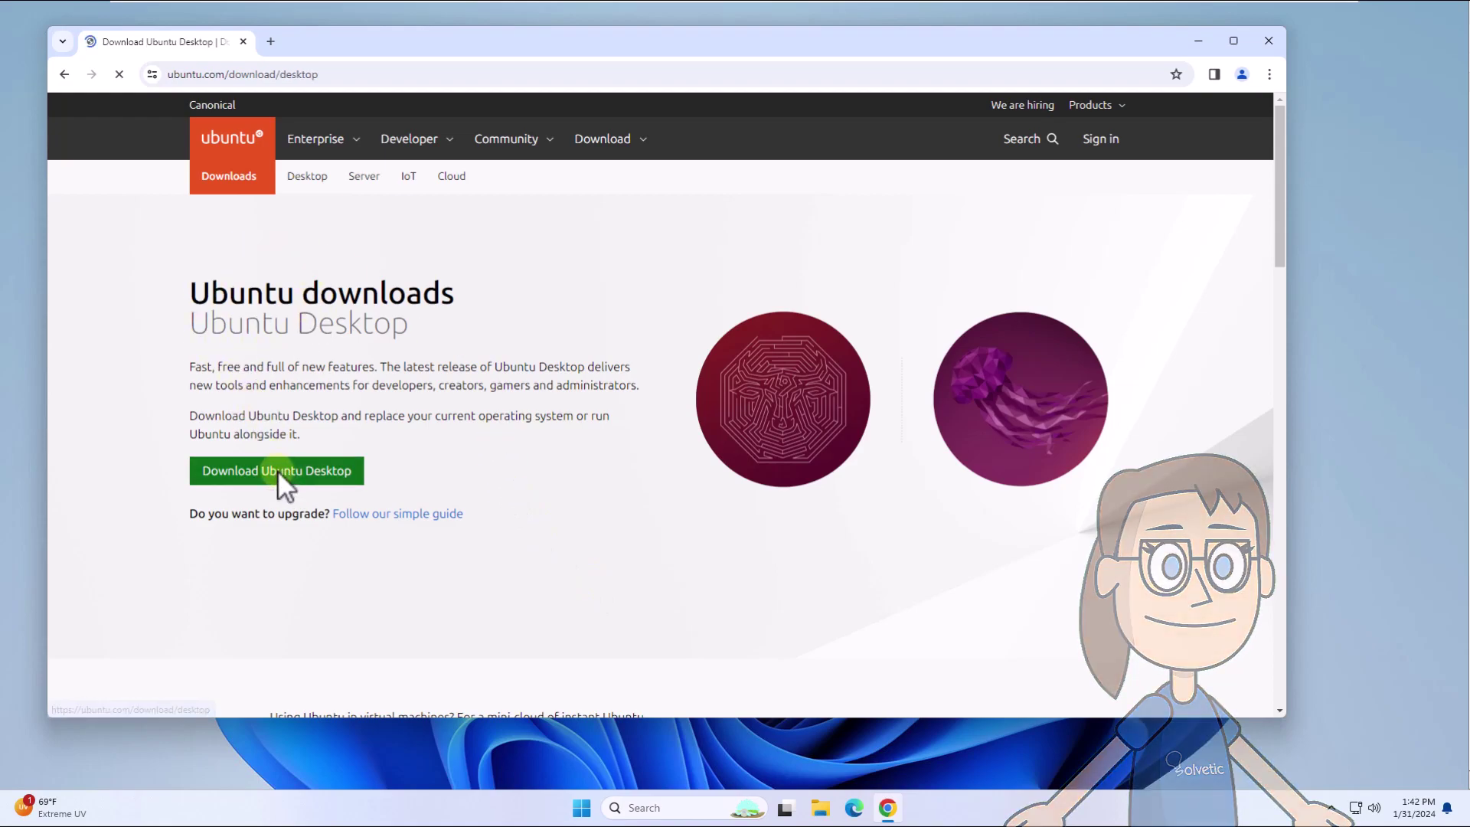
scroll(299, 475, "down", 5)
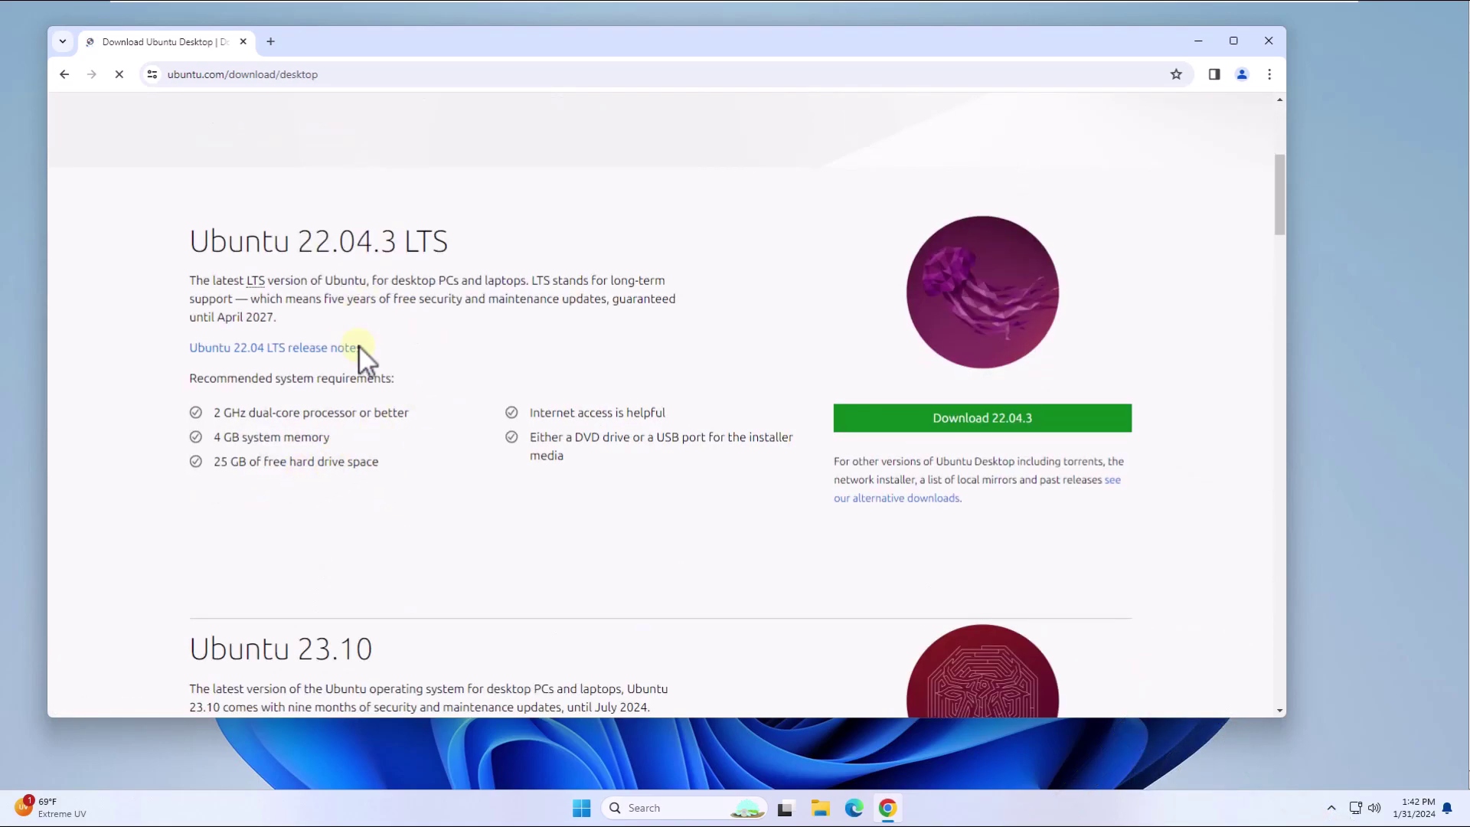
scroll(988, 421, "down", 4)
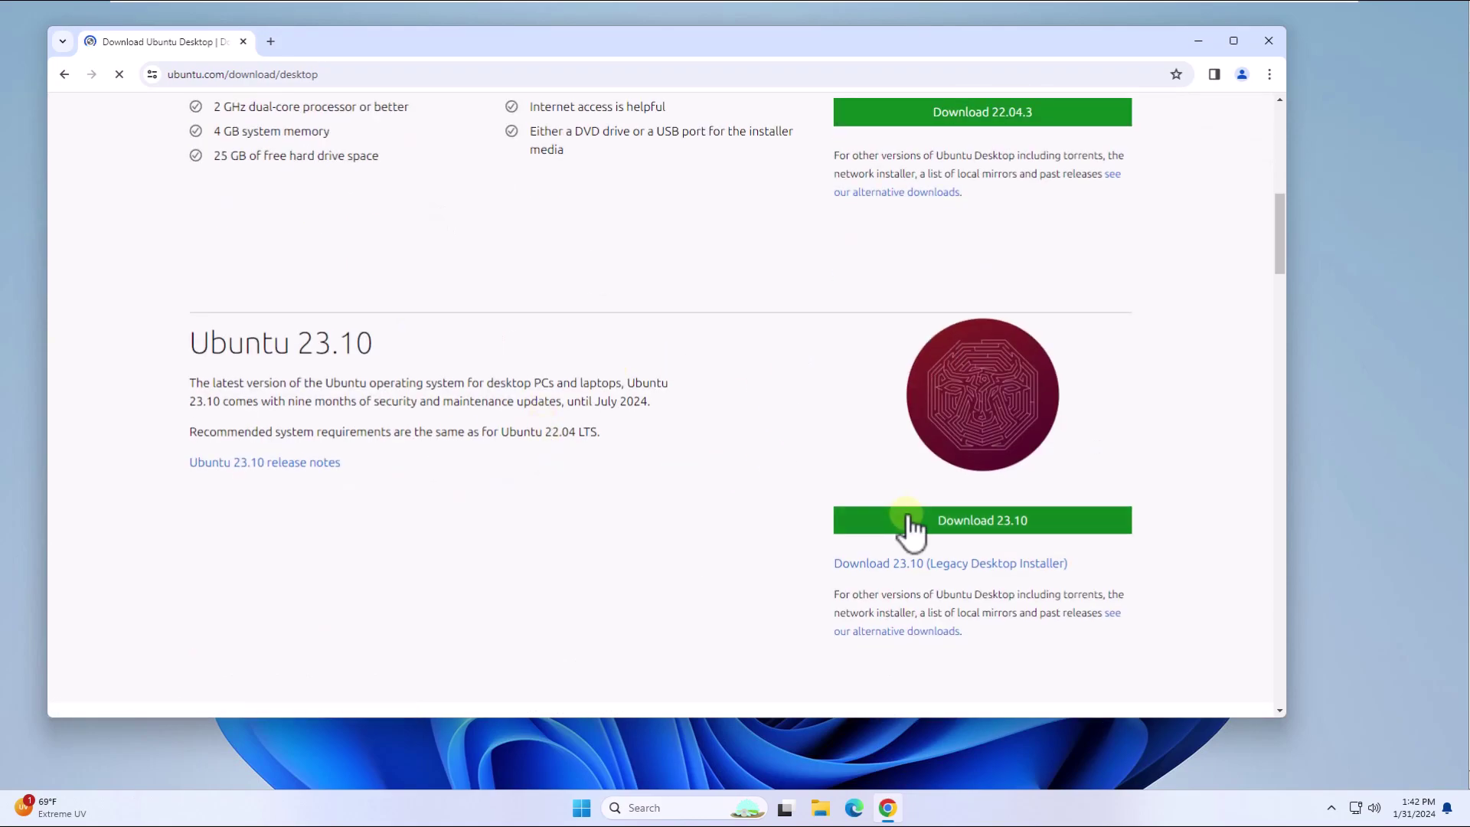
left_click(994, 523)
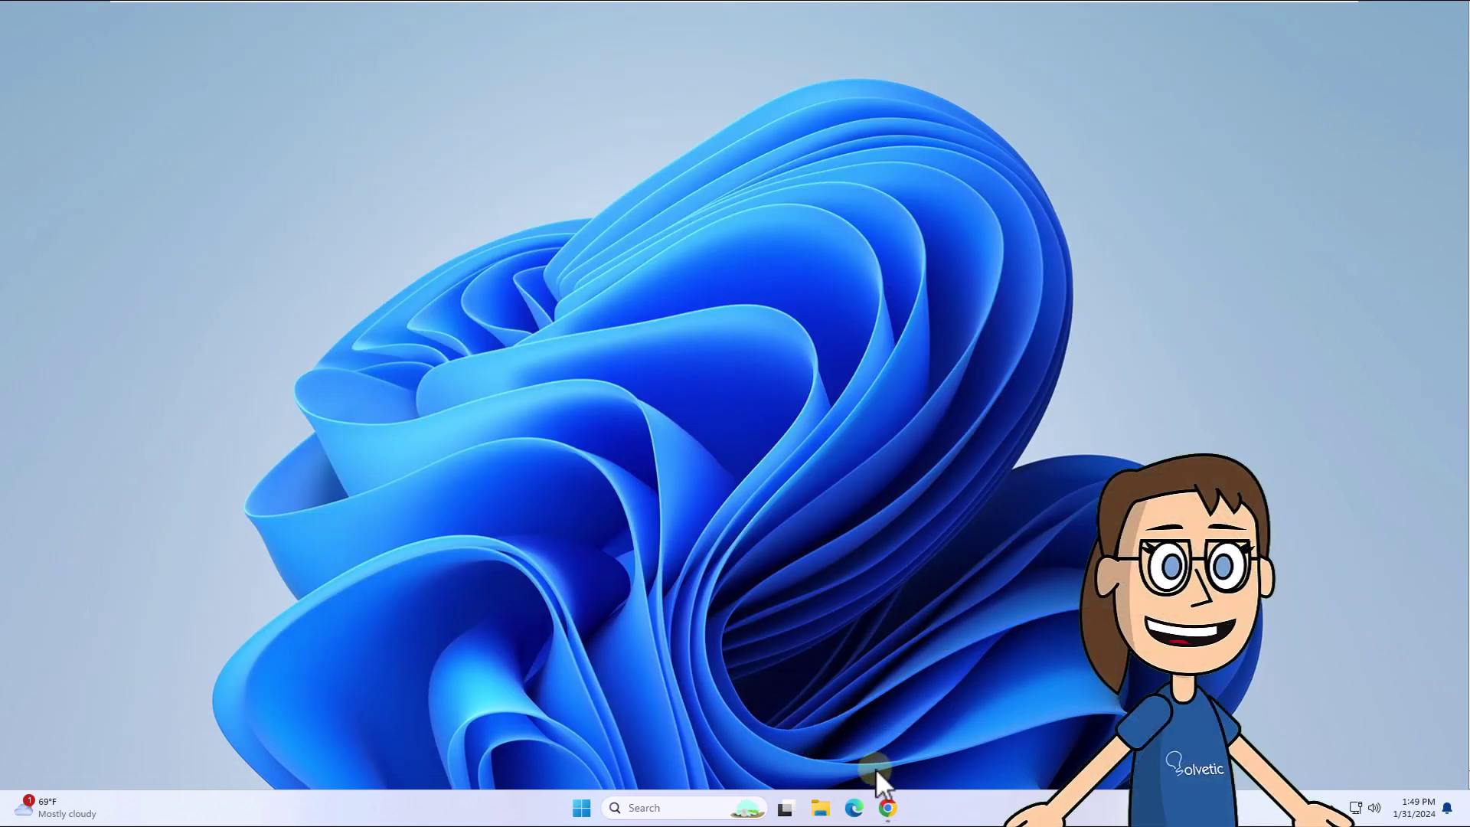
Step: Download rufus-4.4.exe from the rufus.ie Latest releases list and dismiss the ad pop-up
left_click(887, 808)
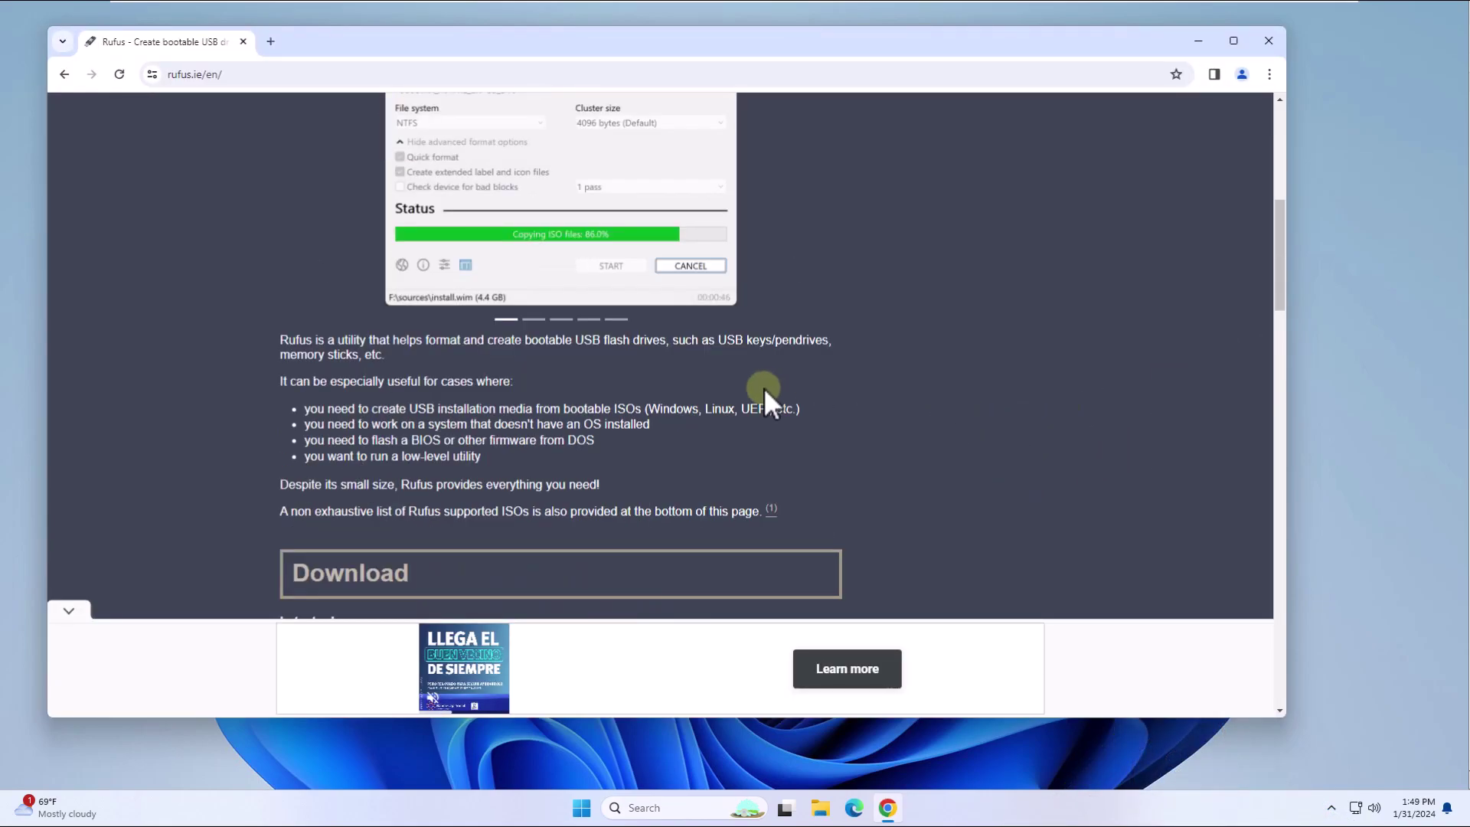
scroll(764, 389, "down", 3)
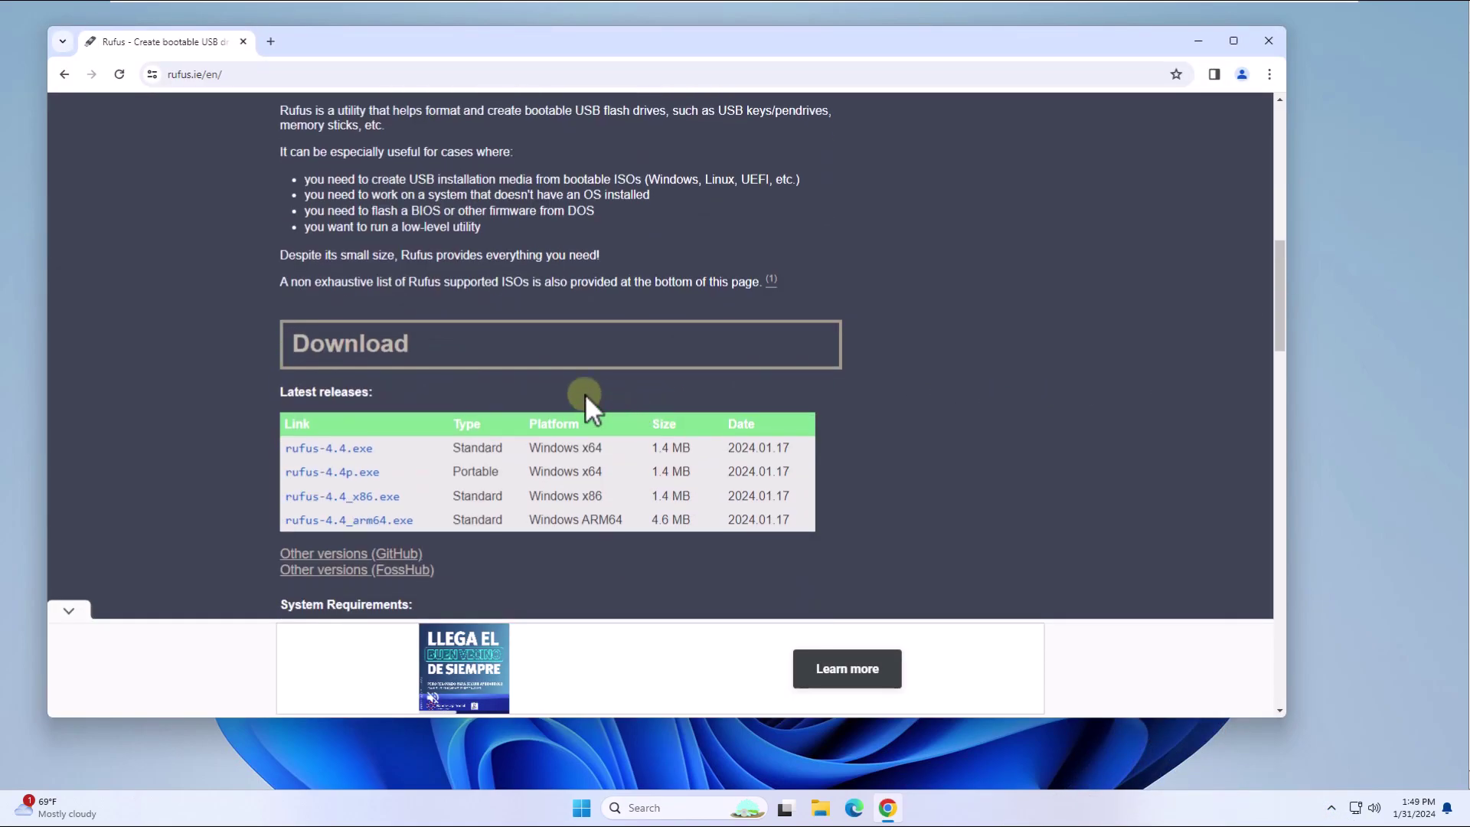
left_click(348, 451)
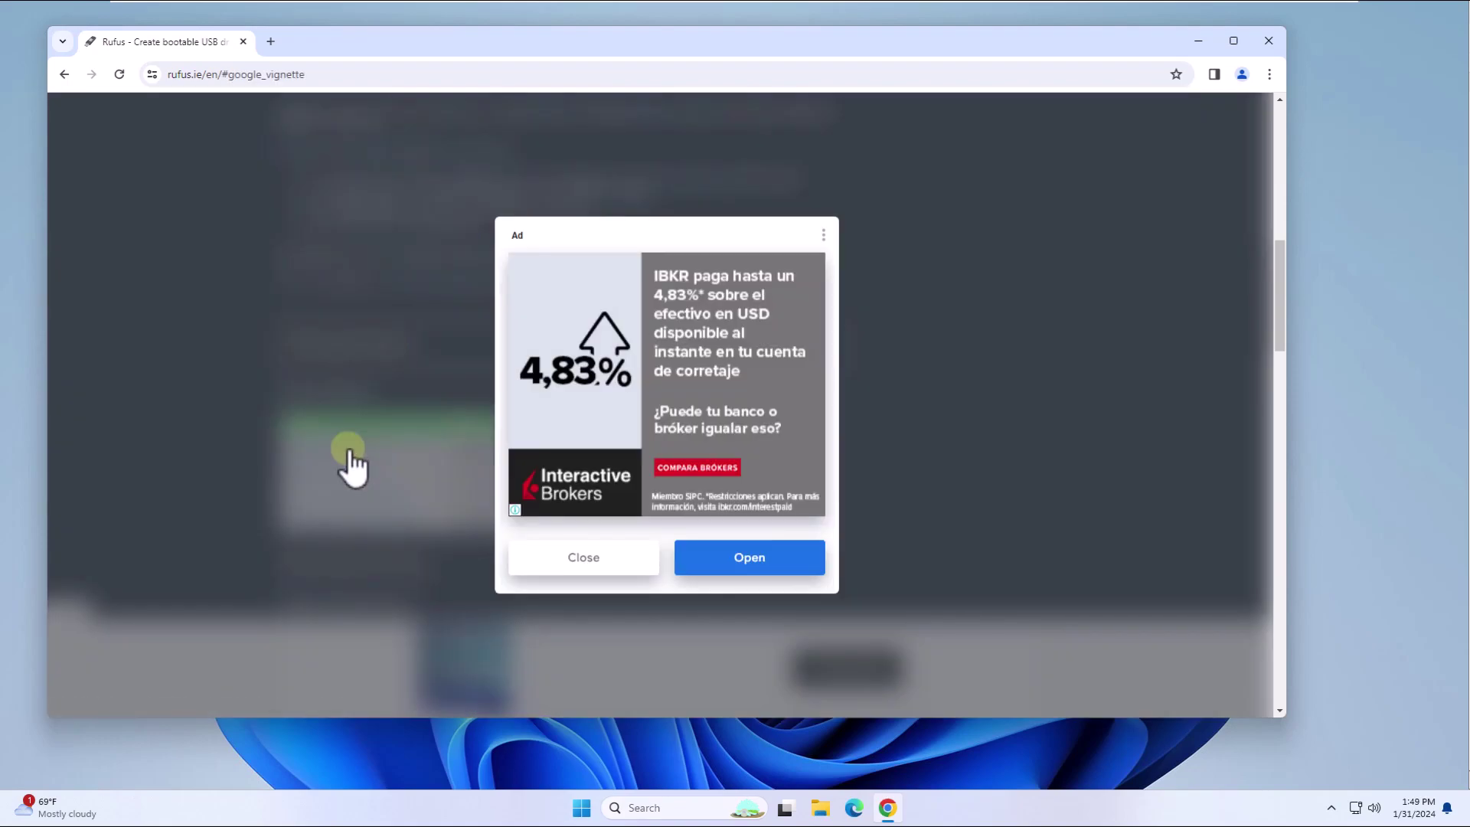
left_click(584, 556)
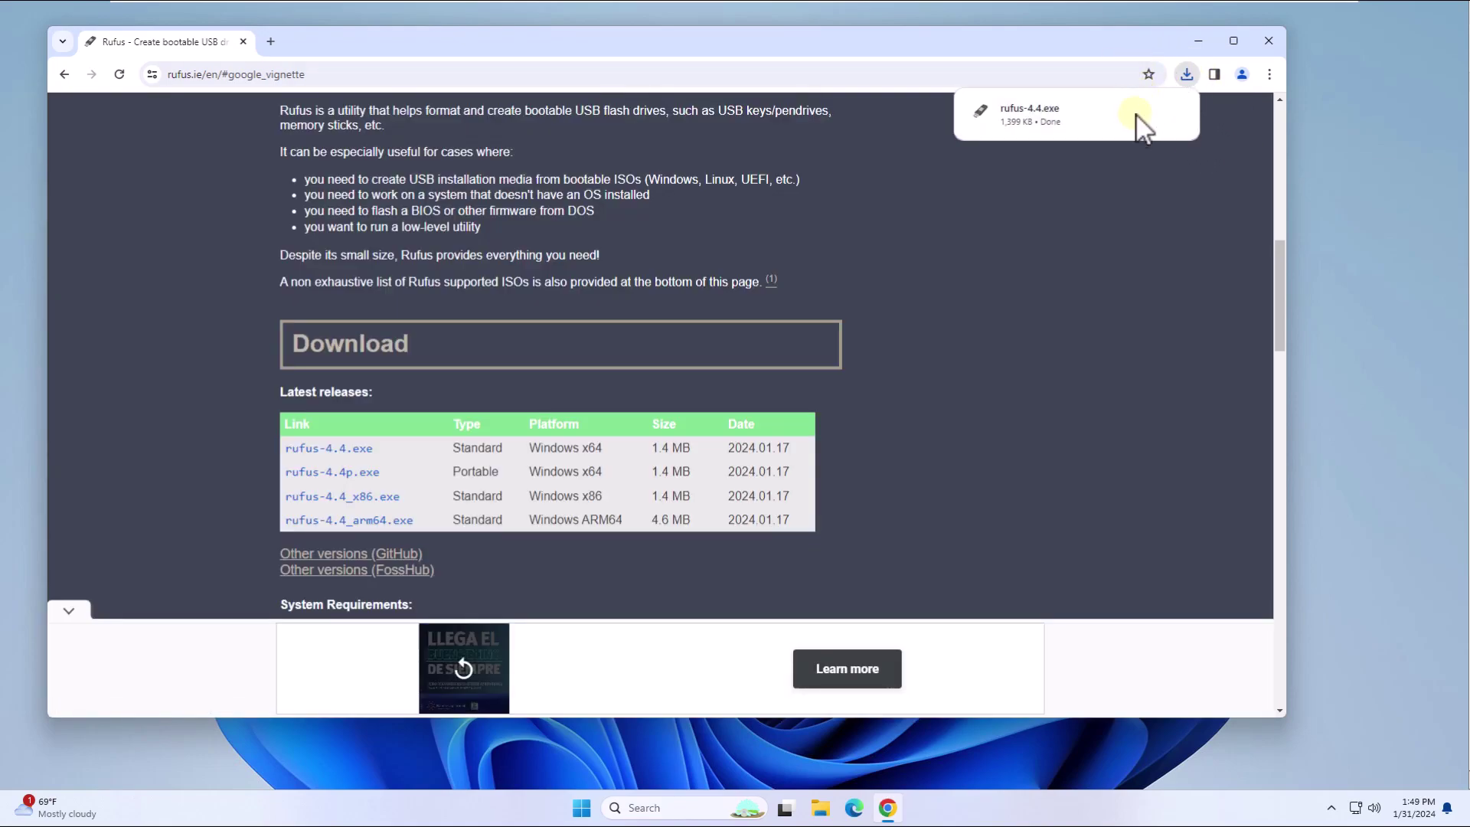
Step: Launch rufus-4.4.exe with administrator permission, close Chrome, and decline Rufus online update checks
mouse_move(1107, 116)
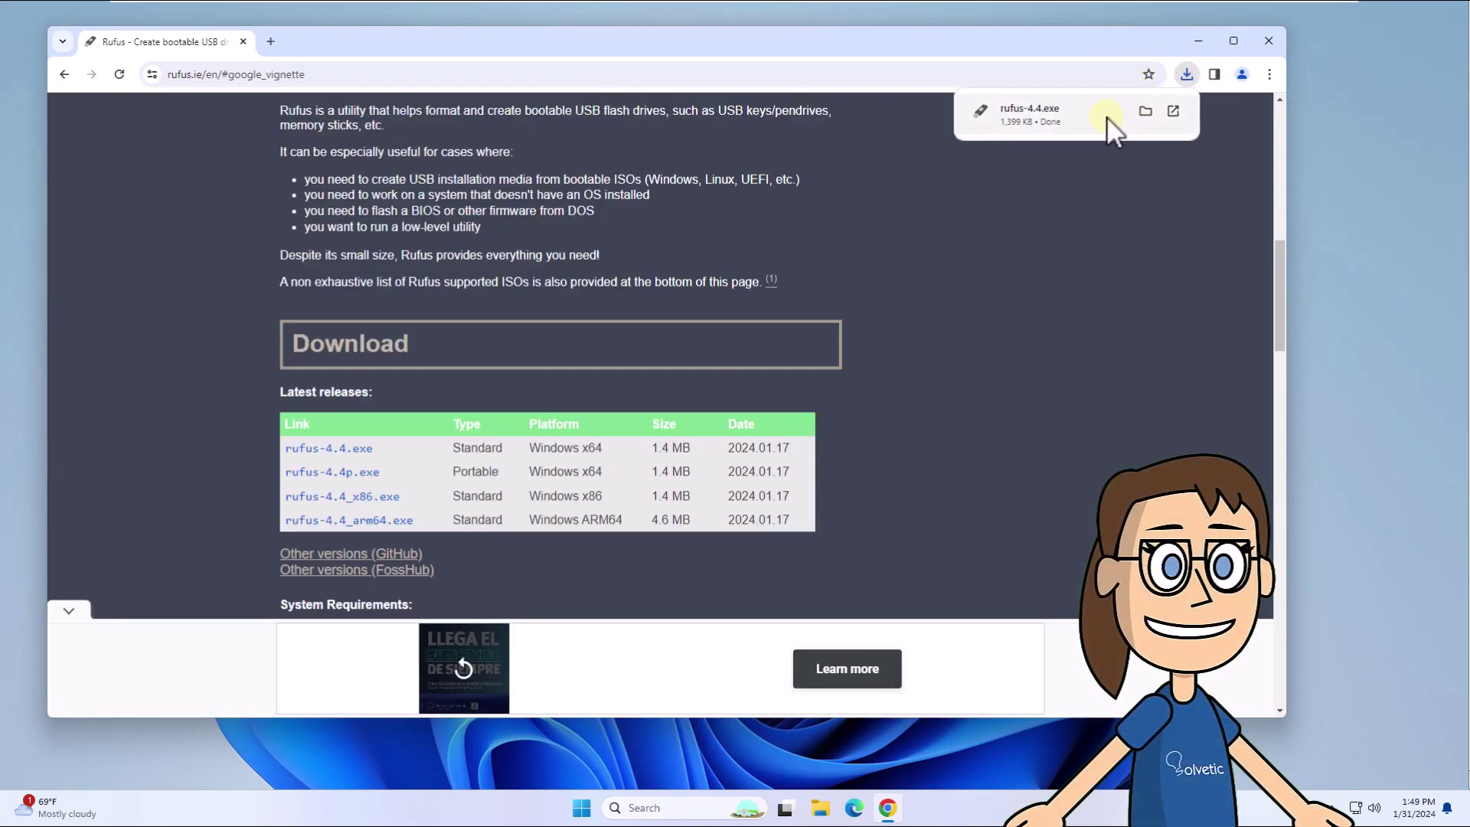
left_click(1106, 116)
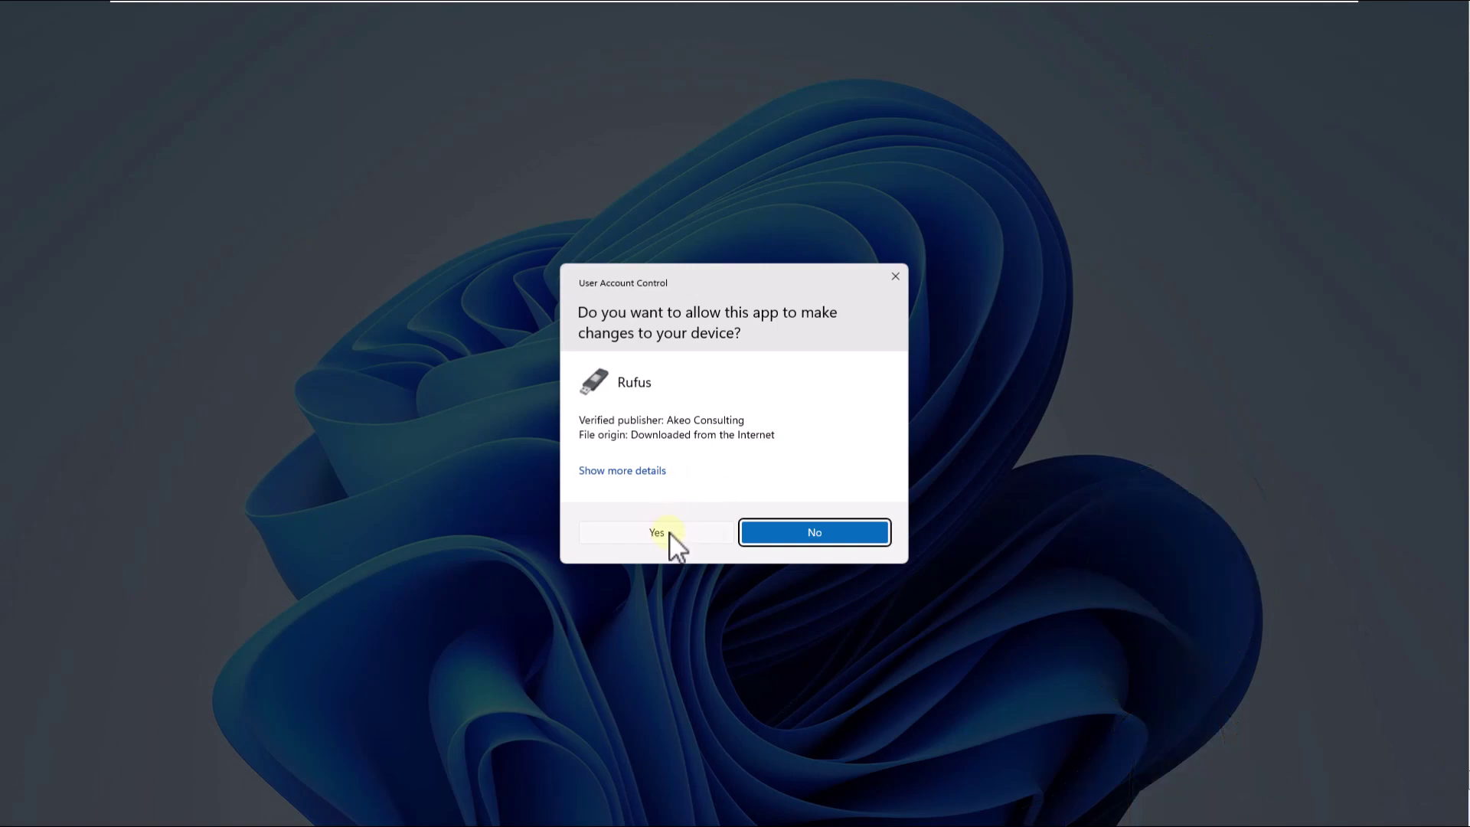
left_click(658, 532)
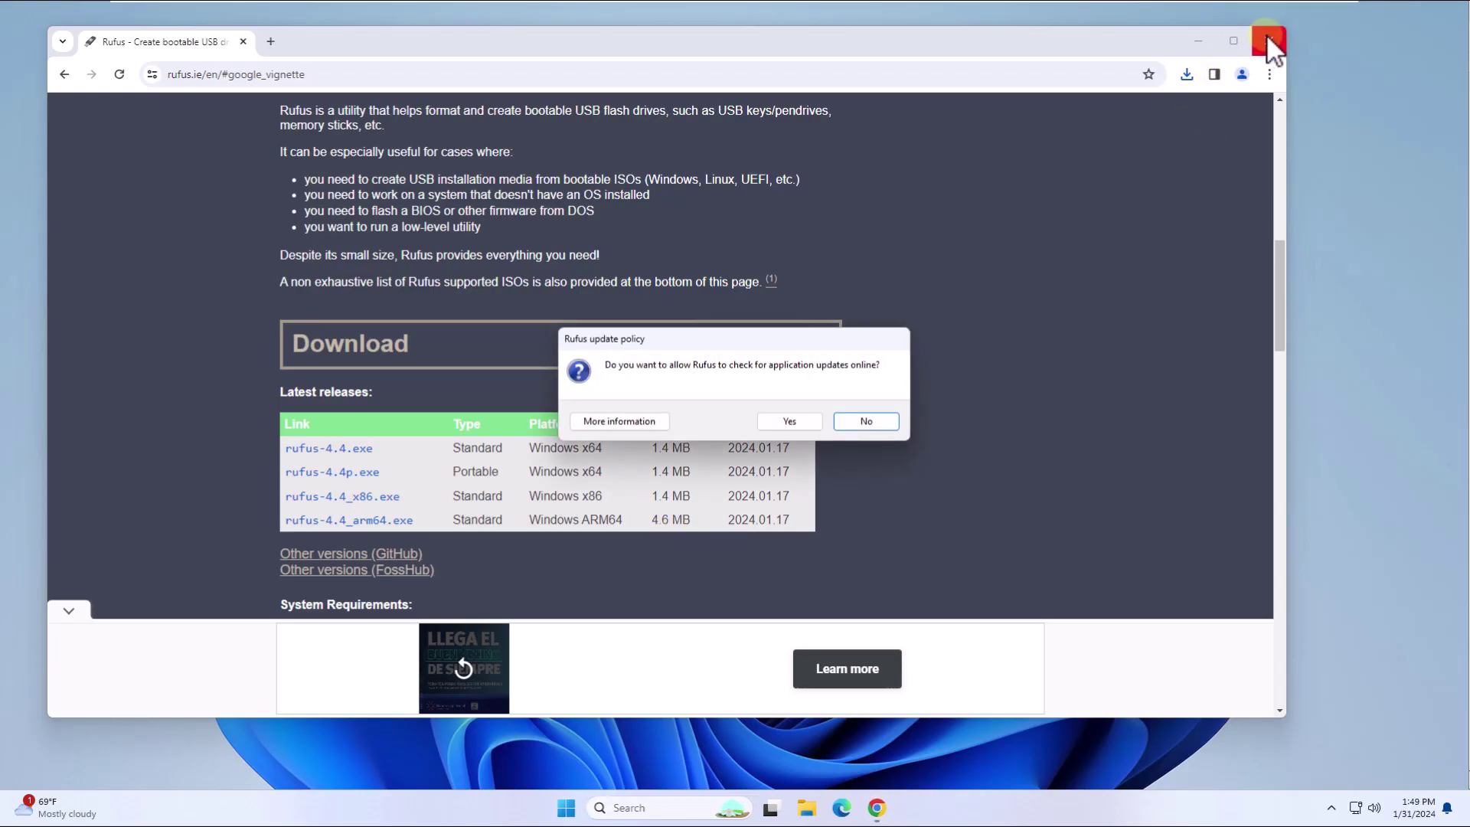
left_click(1265, 40)
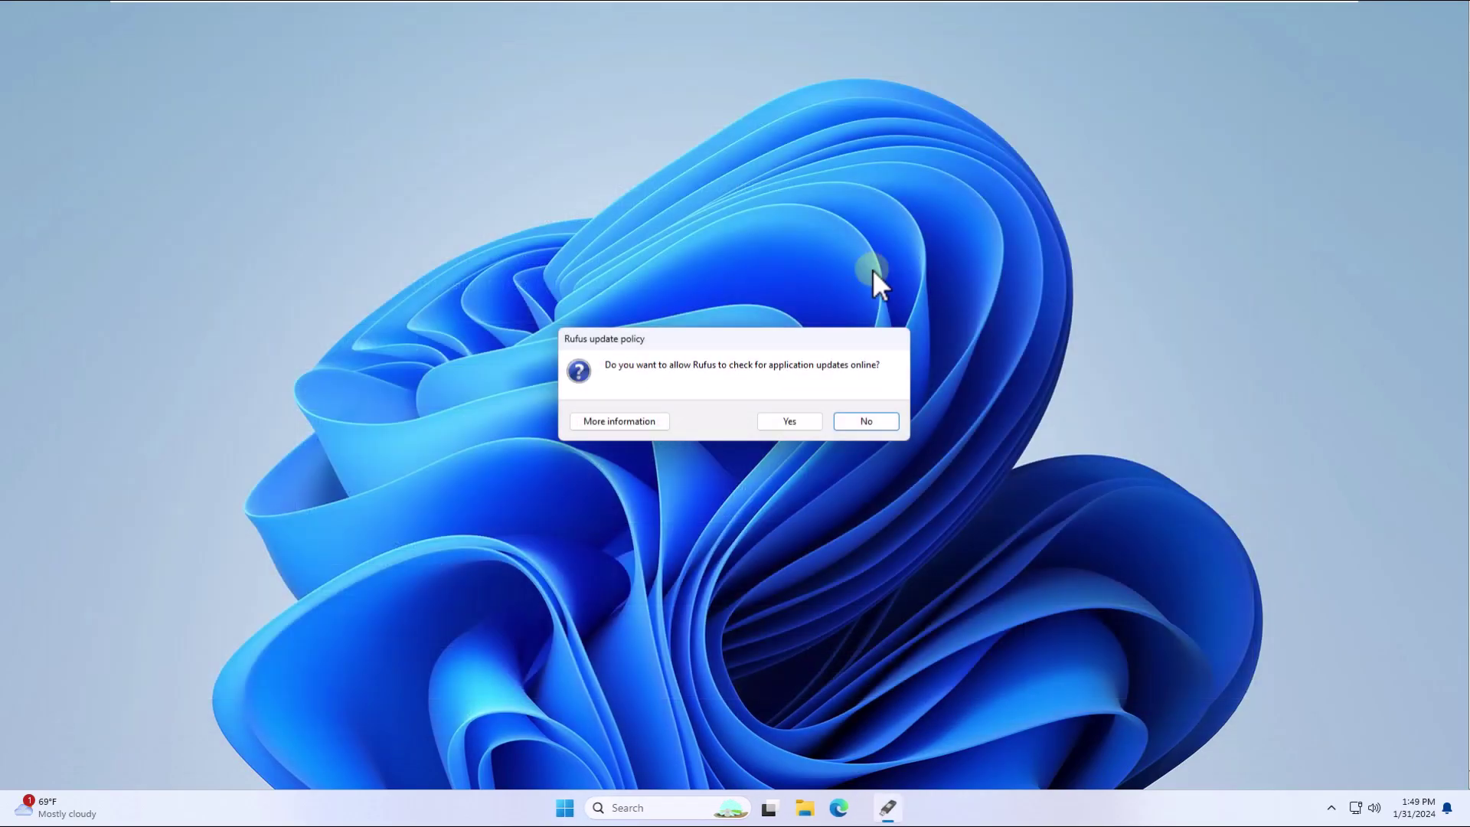
left_click(879, 424)
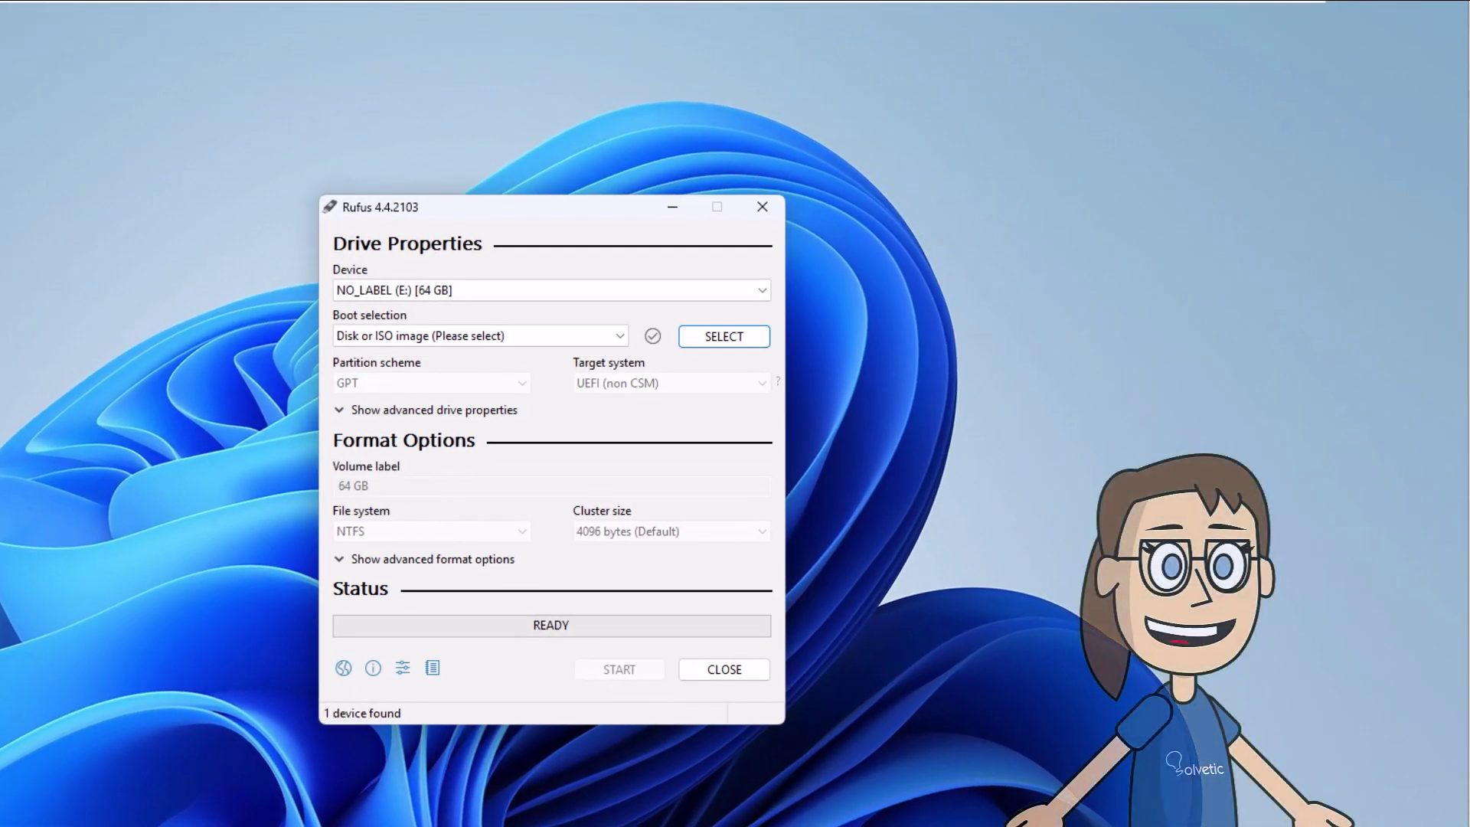
Step: Keep the 64 GB NO_LABEL (E:) drive and load ubuntu-23.10.1-desktop-amd64.iso as the boot image
left_click(559, 290)
left_click(406, 306)
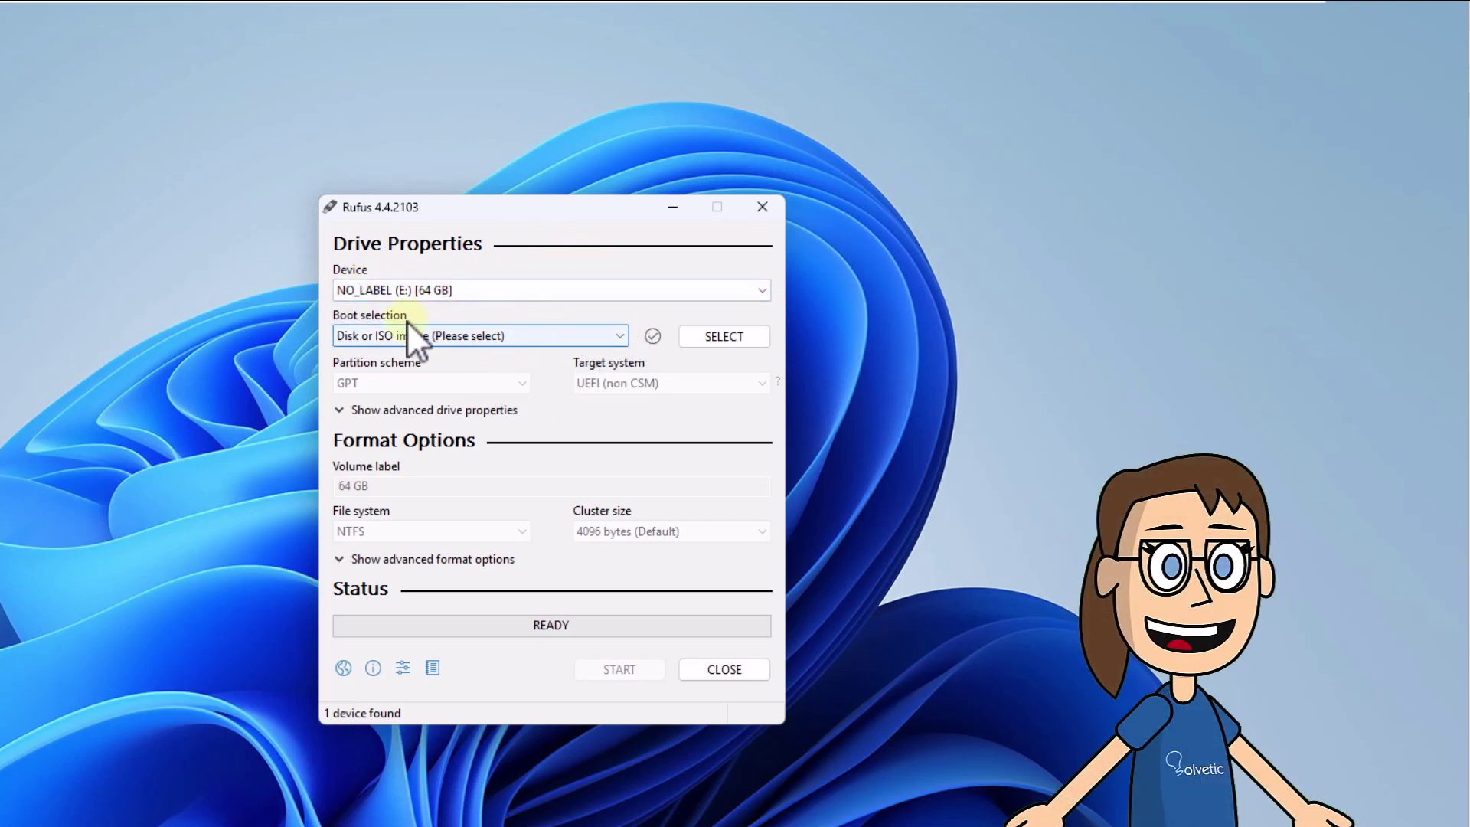
left_click(714, 335)
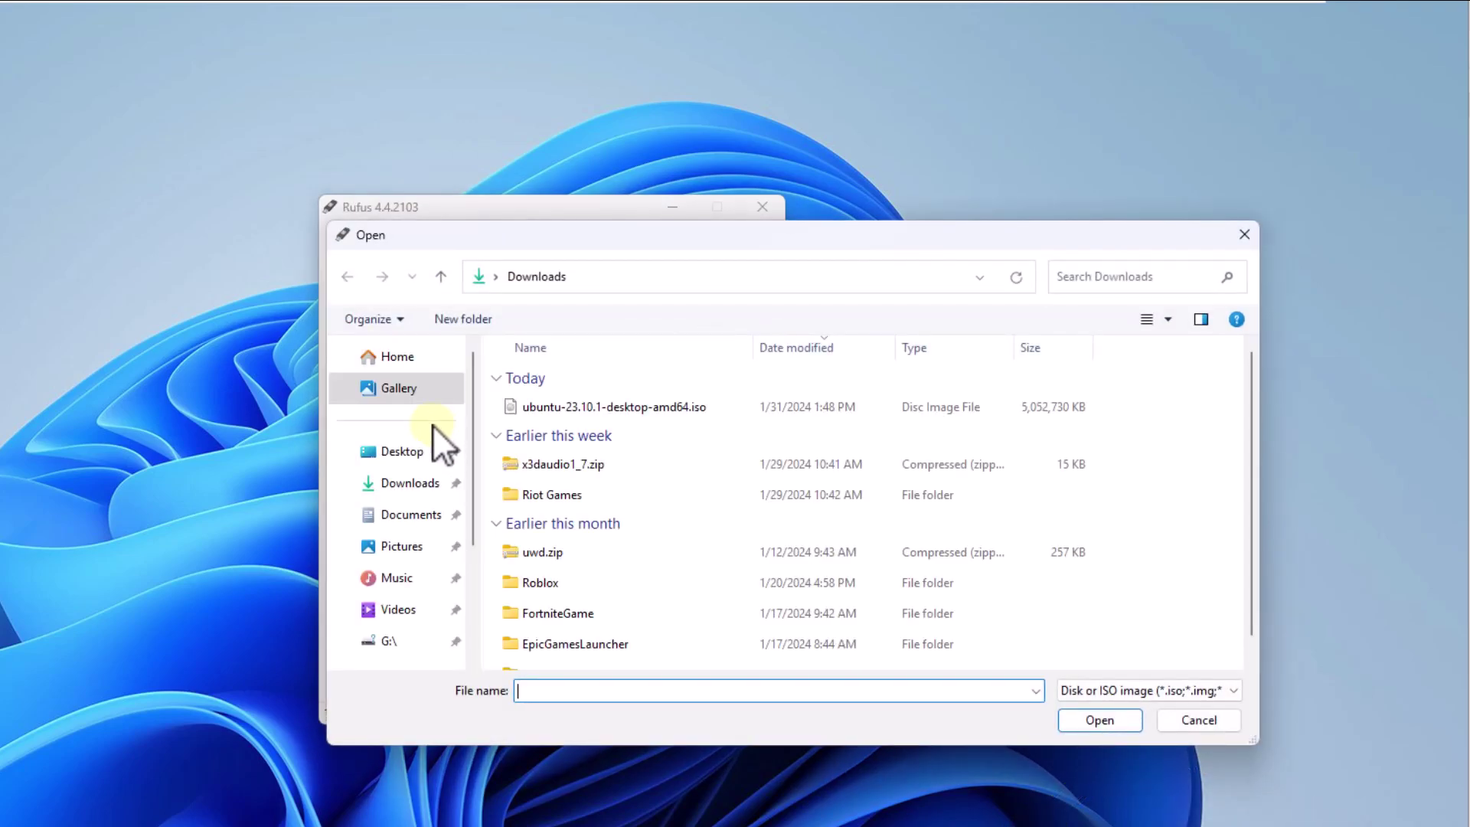
left_click(549, 413)
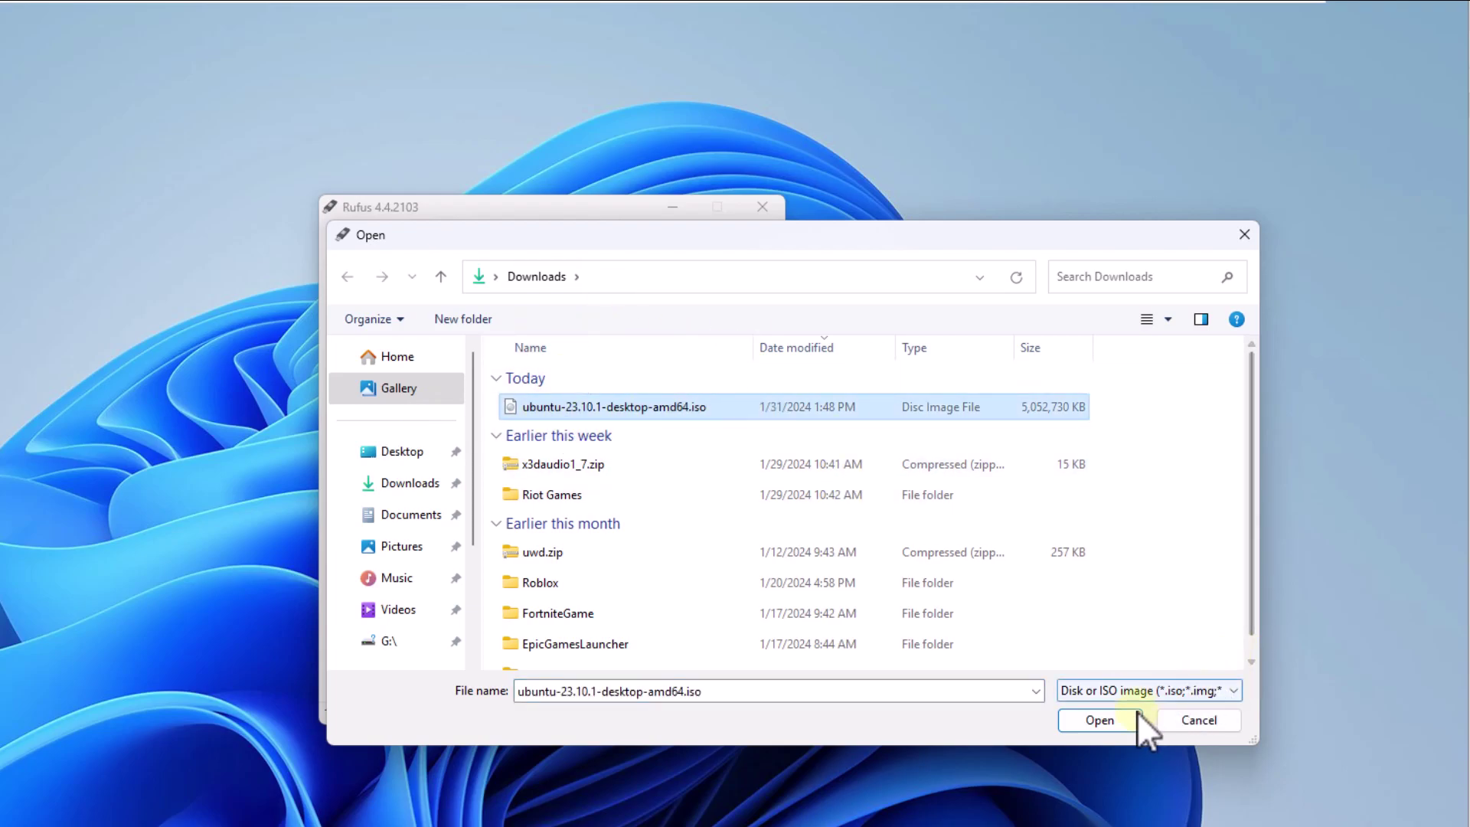
left_click(1117, 720)
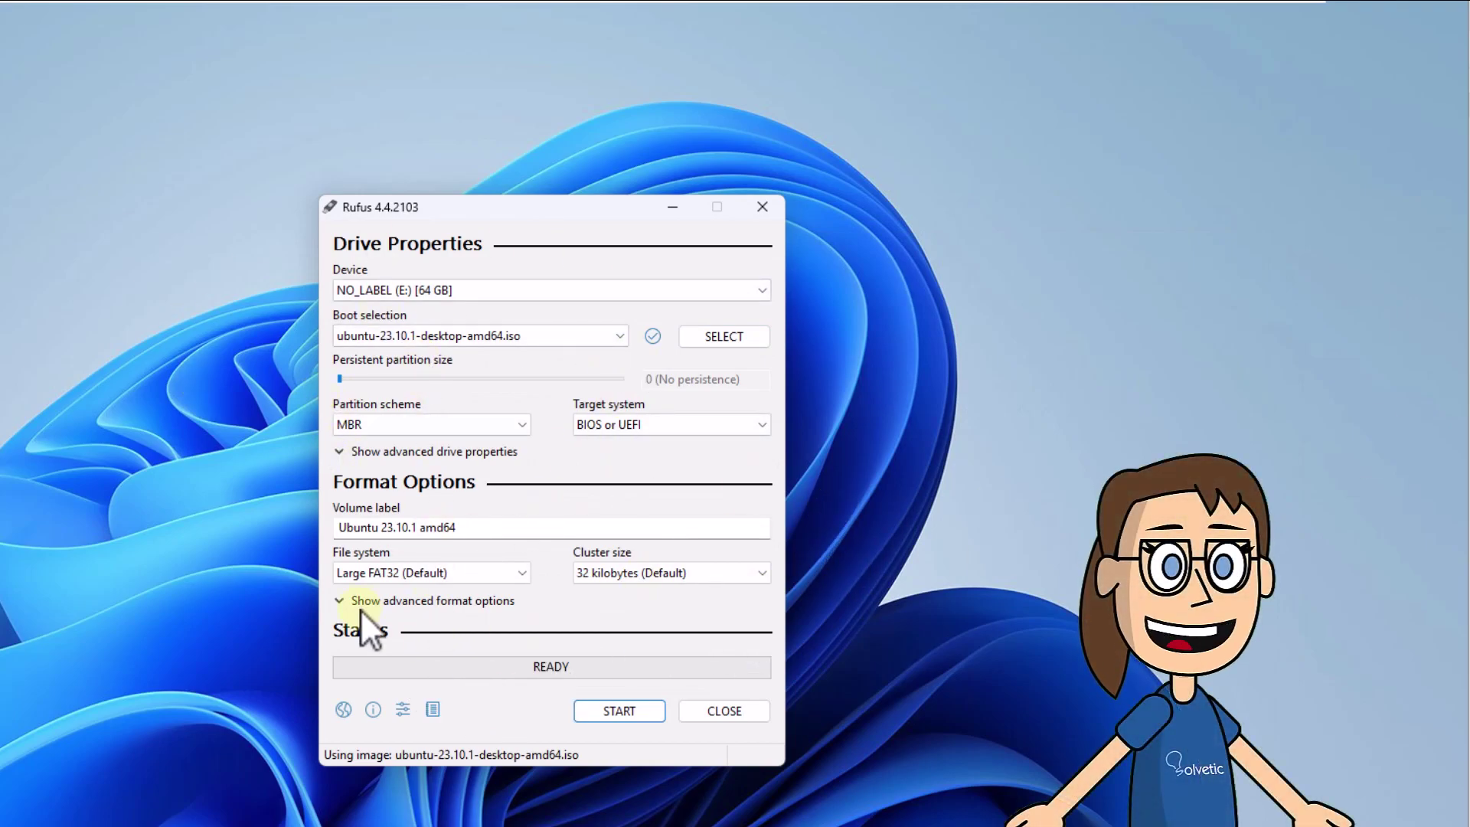
Step: Write the ISO in ISO Image mode, allowing the Grub file download and the USB data erase
left_click(617, 709)
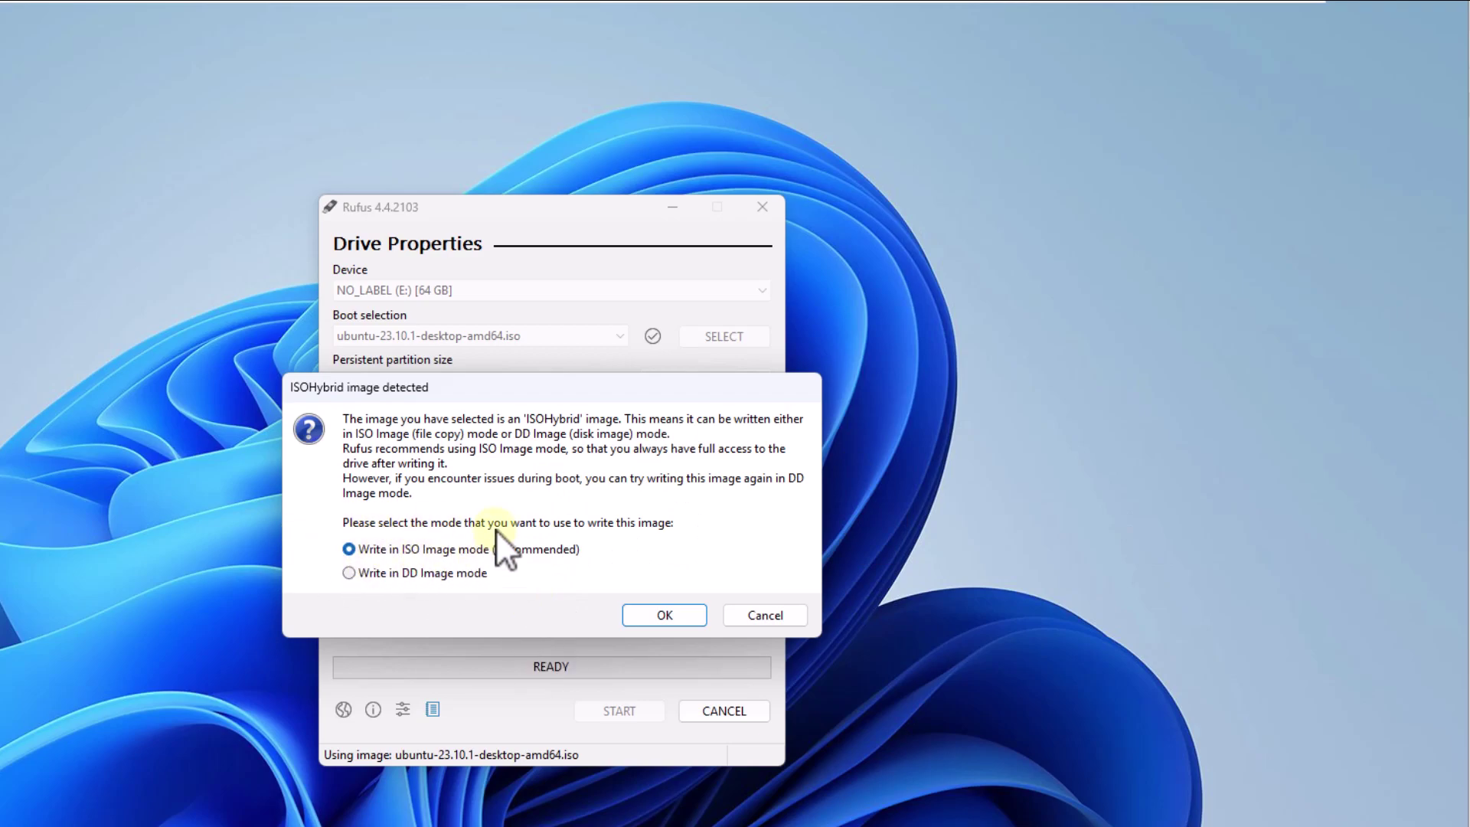
left_click(656, 615)
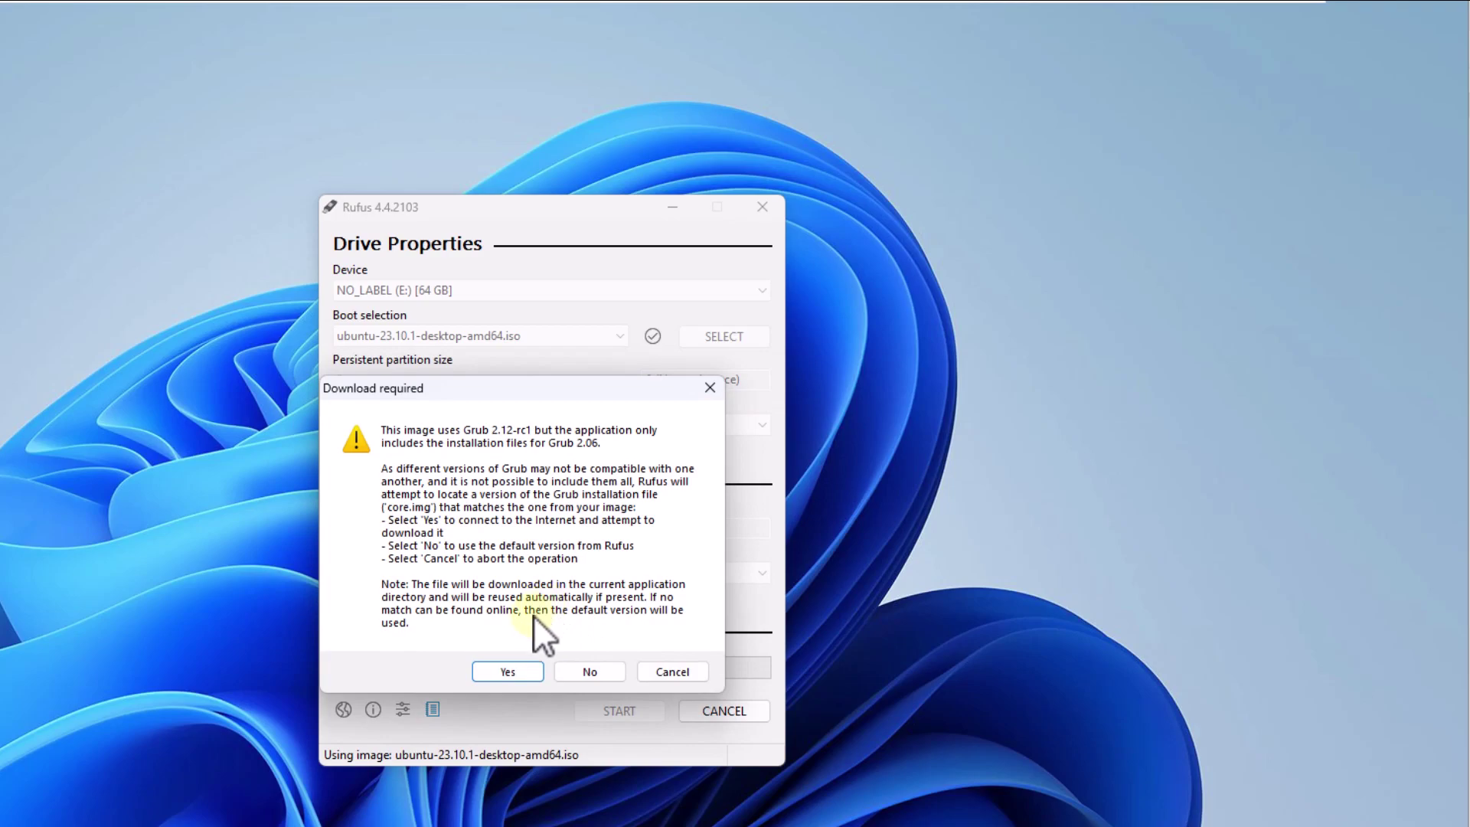
left_click(512, 672)
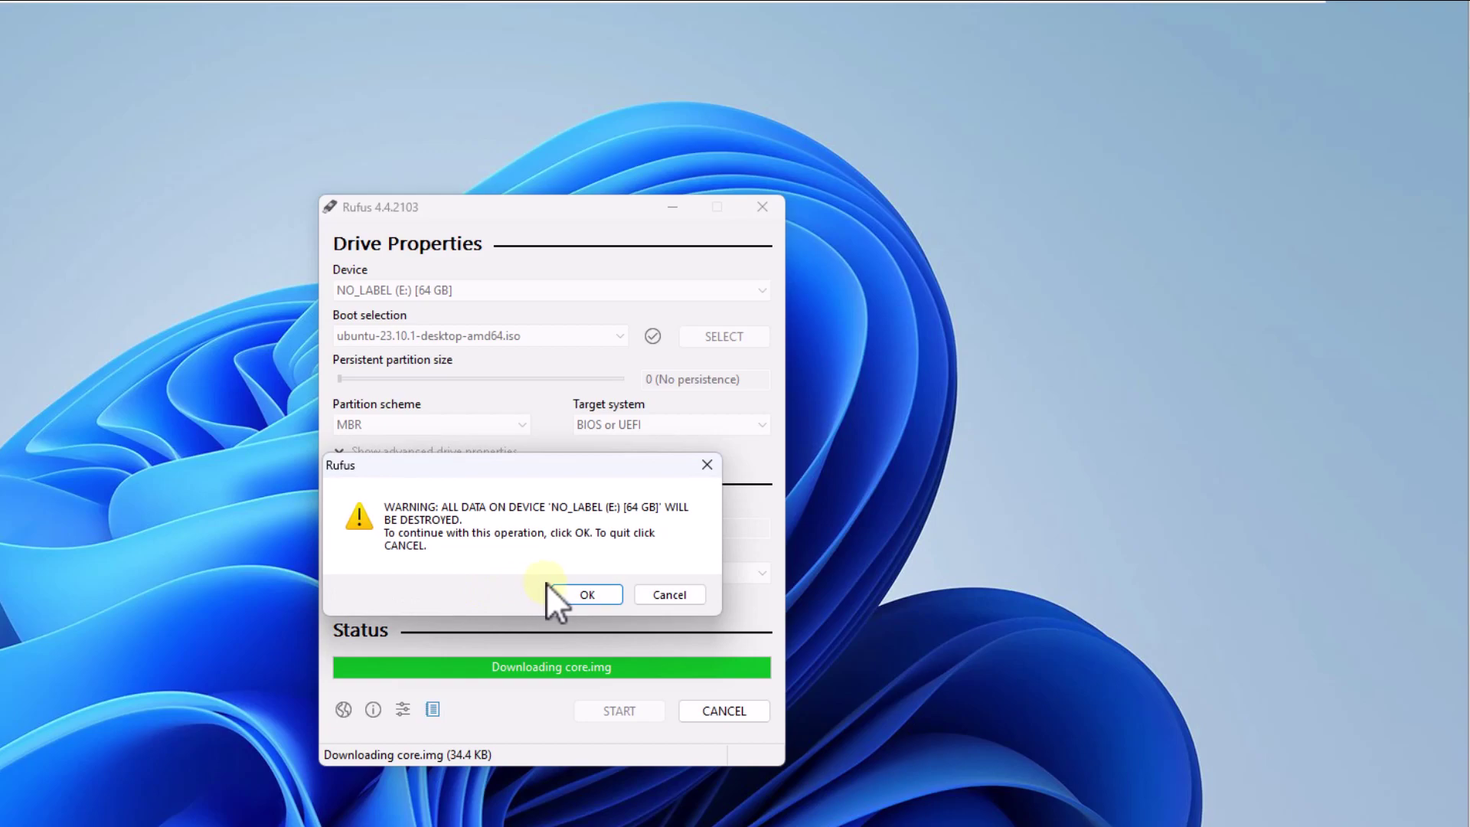
left_click(582, 595)
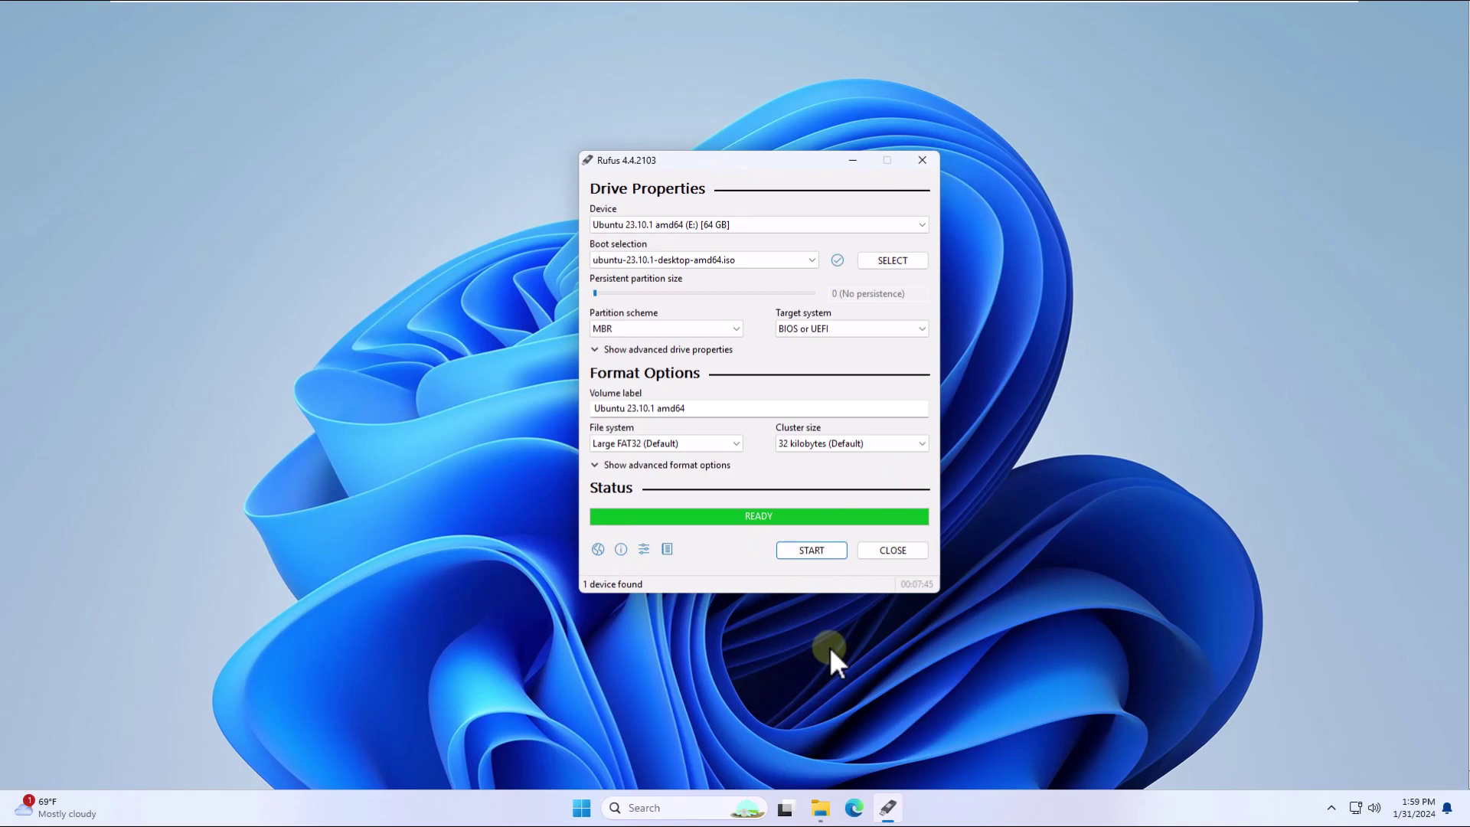
Step: Close Rufus and restart the PC from the Windows 11 Start menu power options
left_click(893, 549)
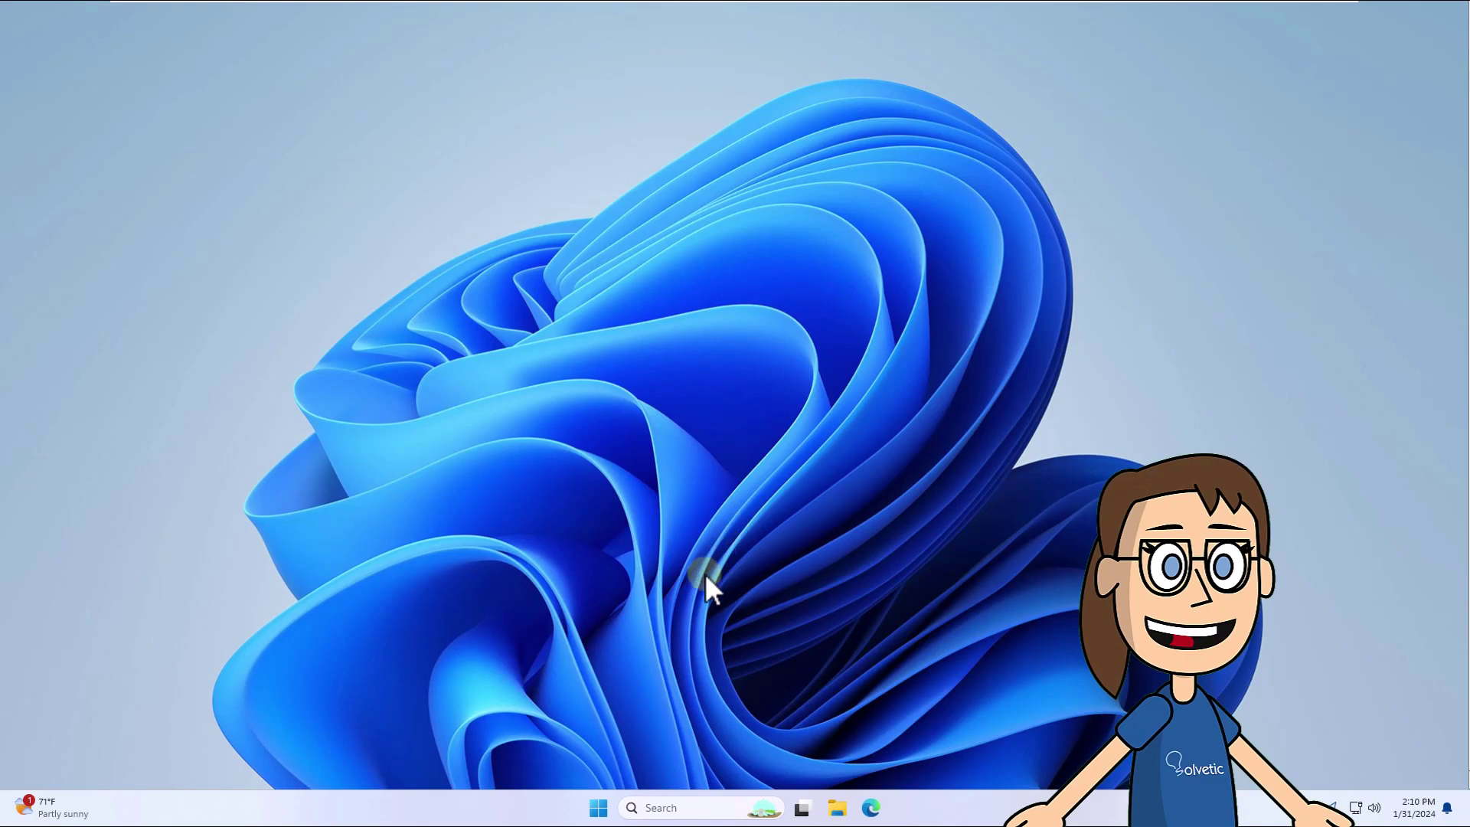
left_click(598, 807)
left_click(924, 754)
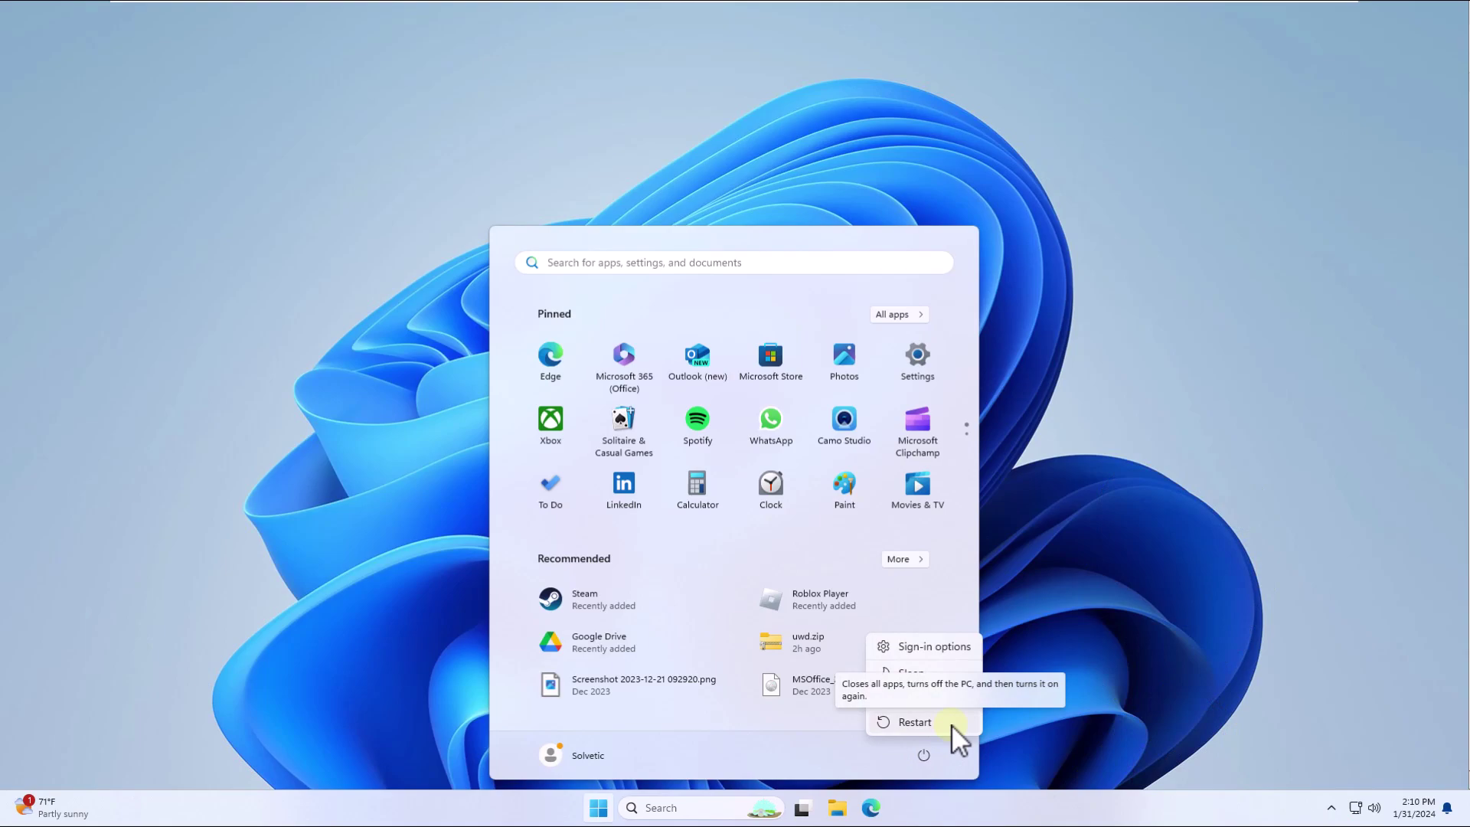
left_click(915, 722)
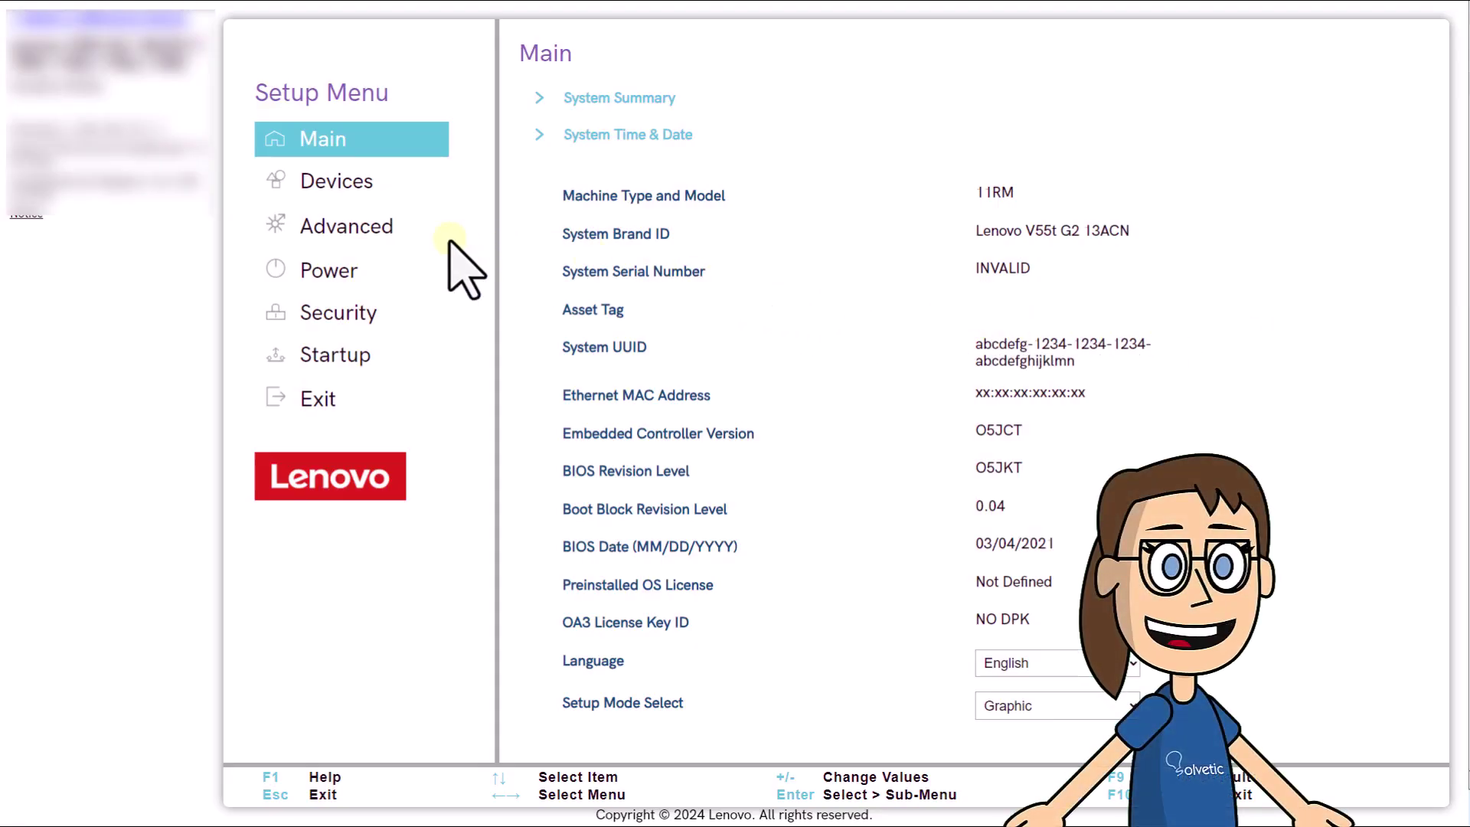
Step: On the BIOS Startup page, change First Boot Device from Boot Order to USB HDD
left_click(354, 352)
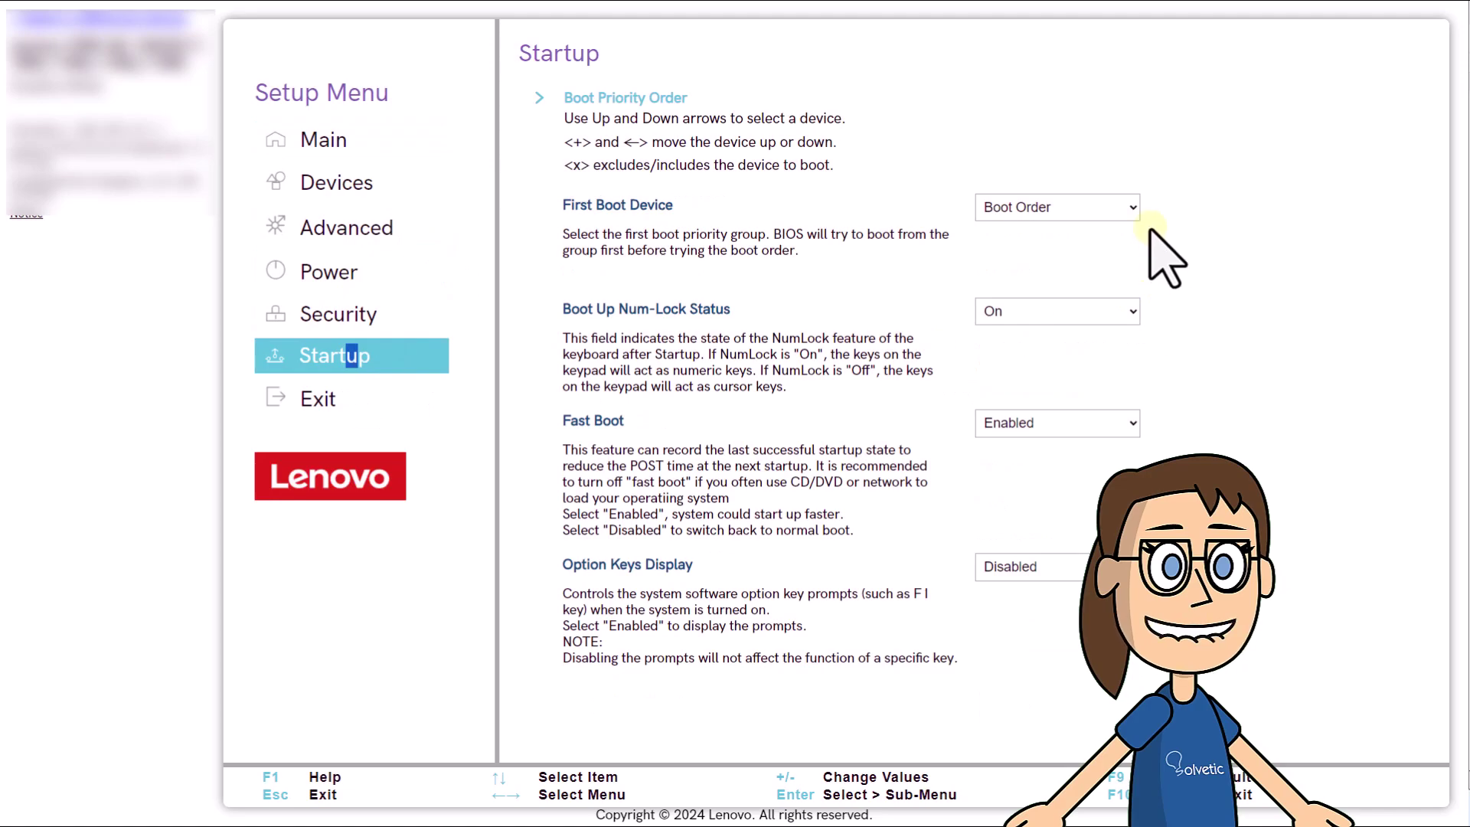
left_click(1045, 209)
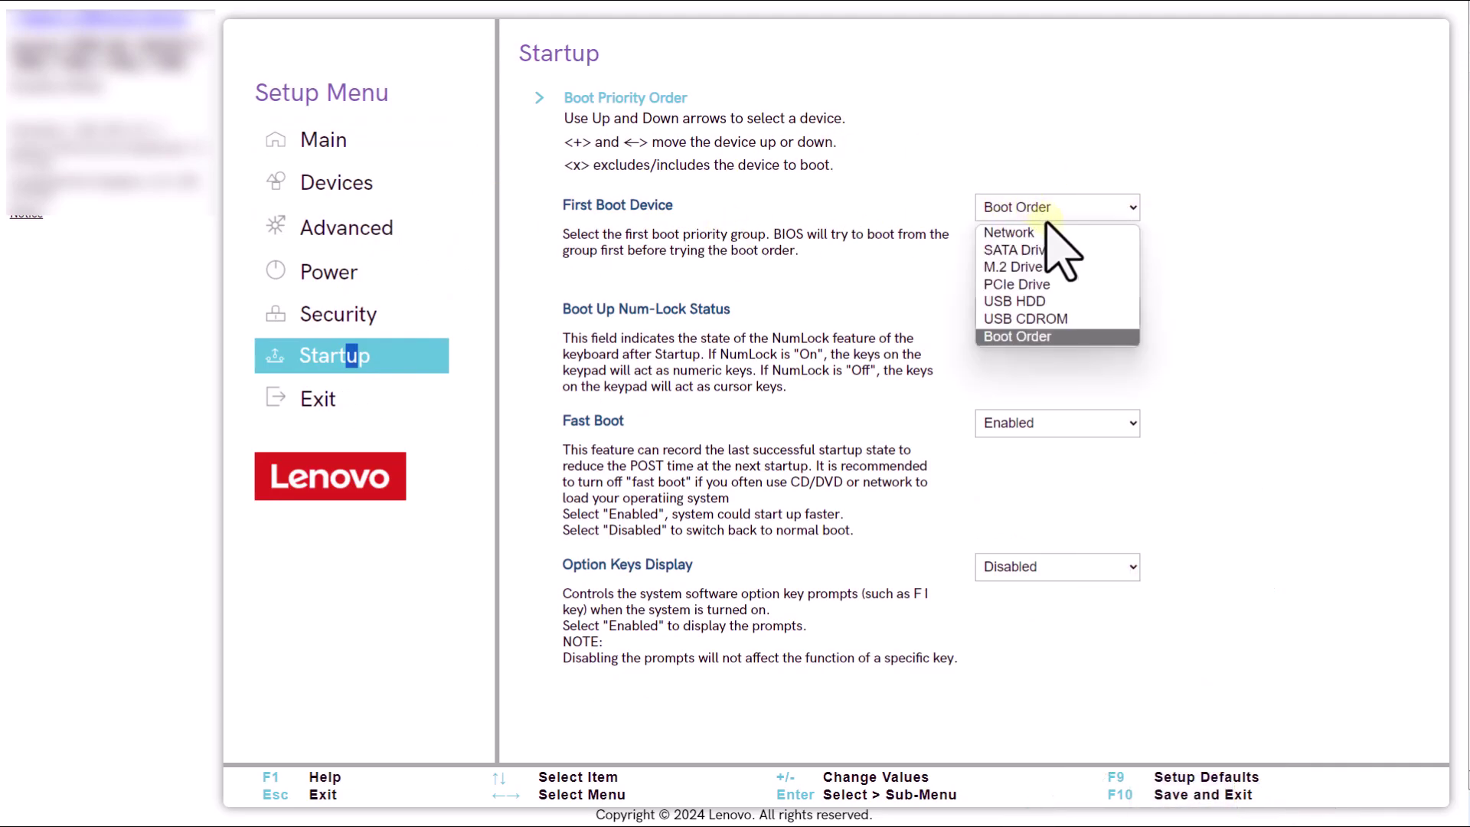
left_click(1064, 304)
left_click(1091, 207)
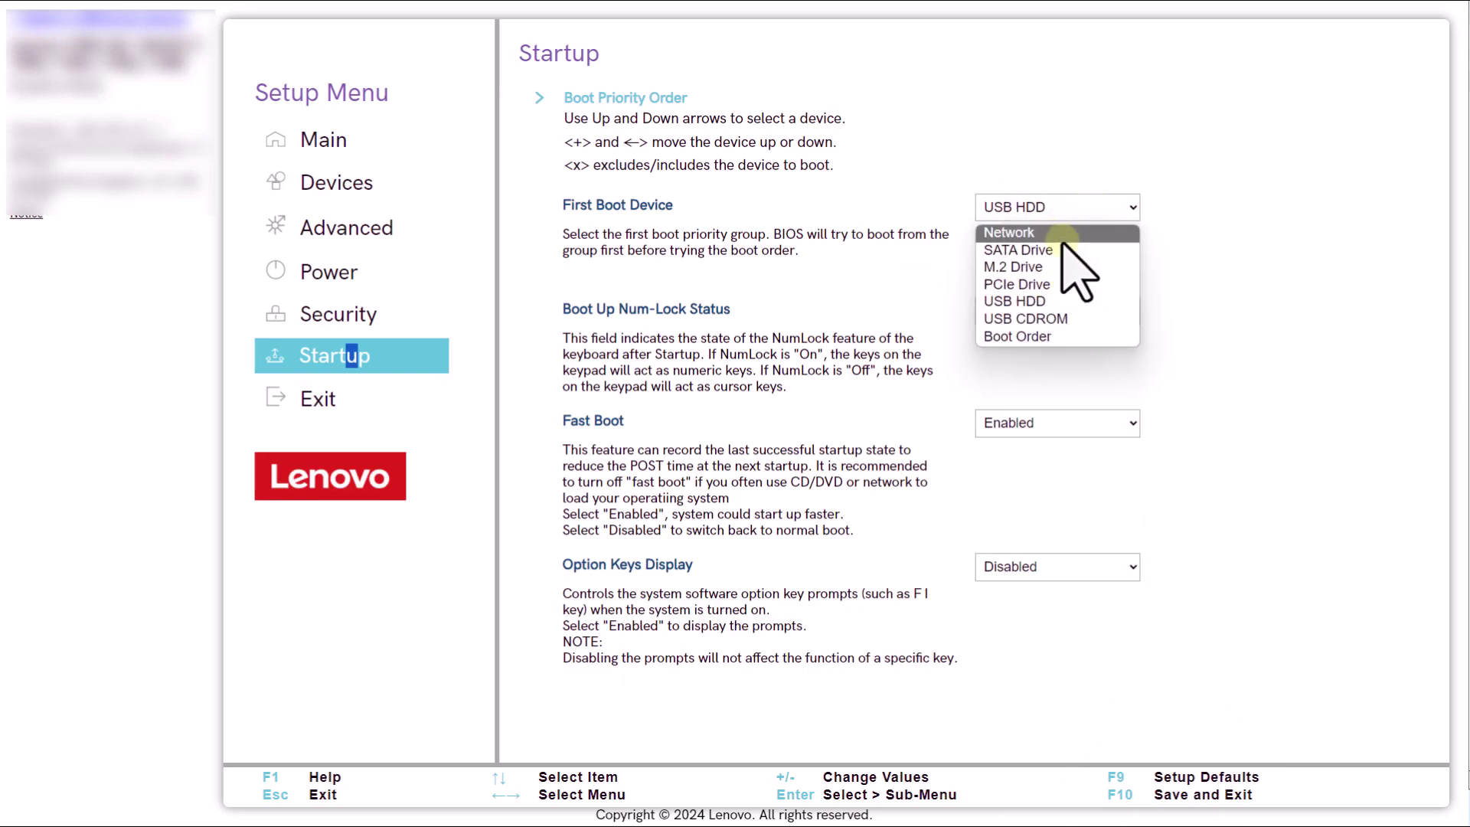
left_click(1217, 490)
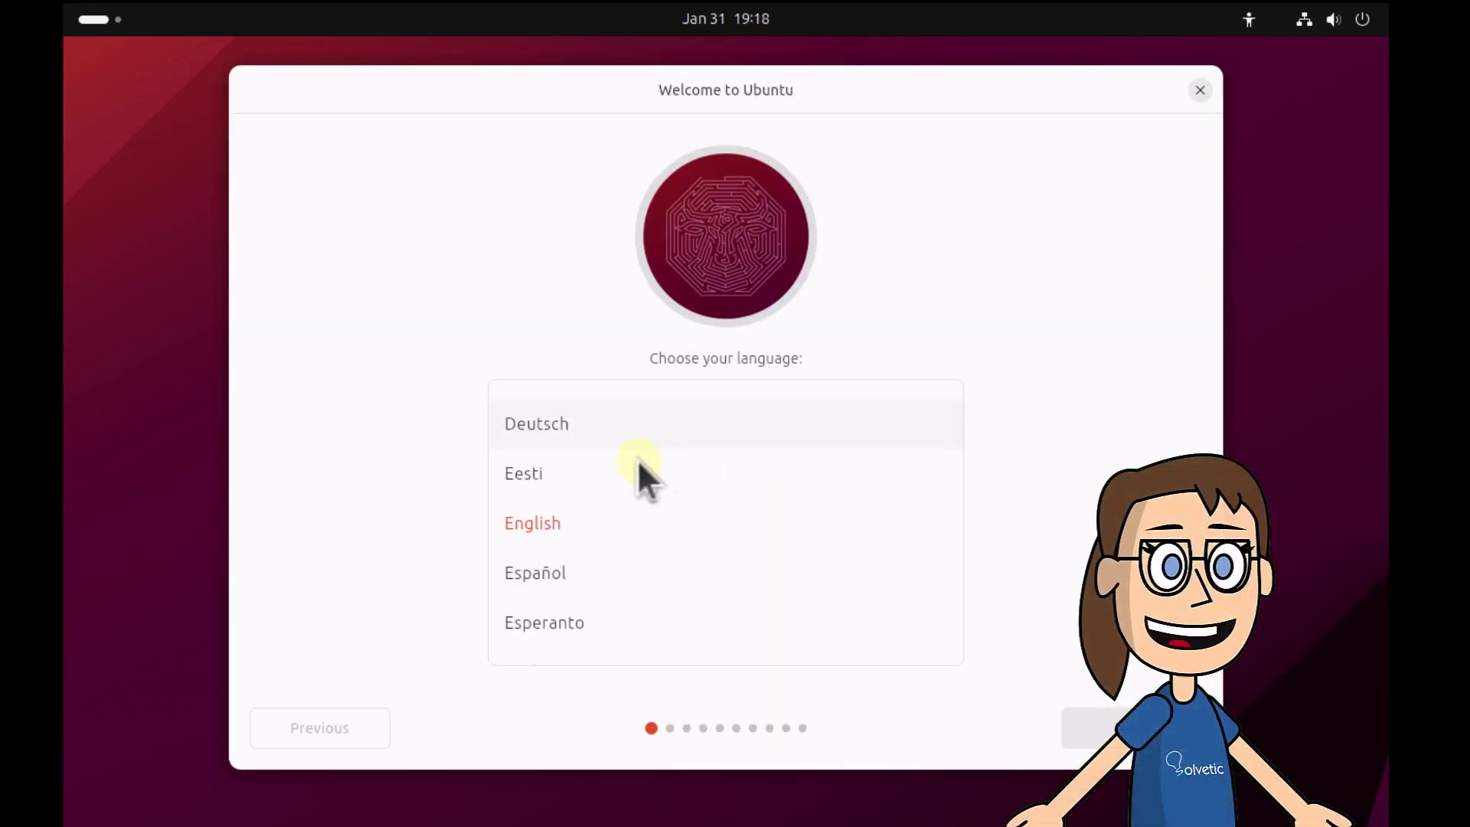
Step: Continue in English, choose Install Ubuntu, and keep the English (US) keyboard layout
left_click(1118, 723)
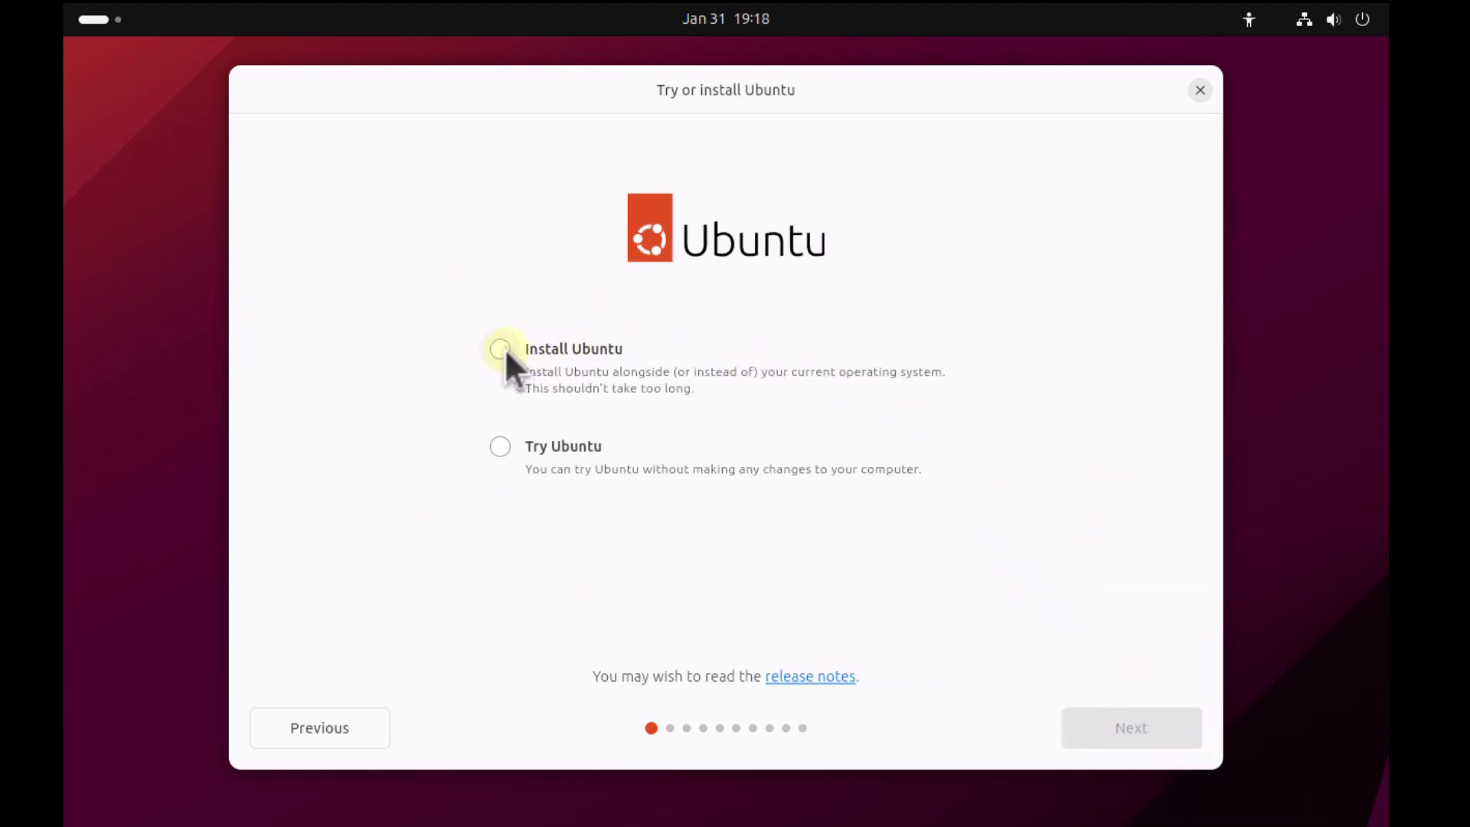
left_click(502, 350)
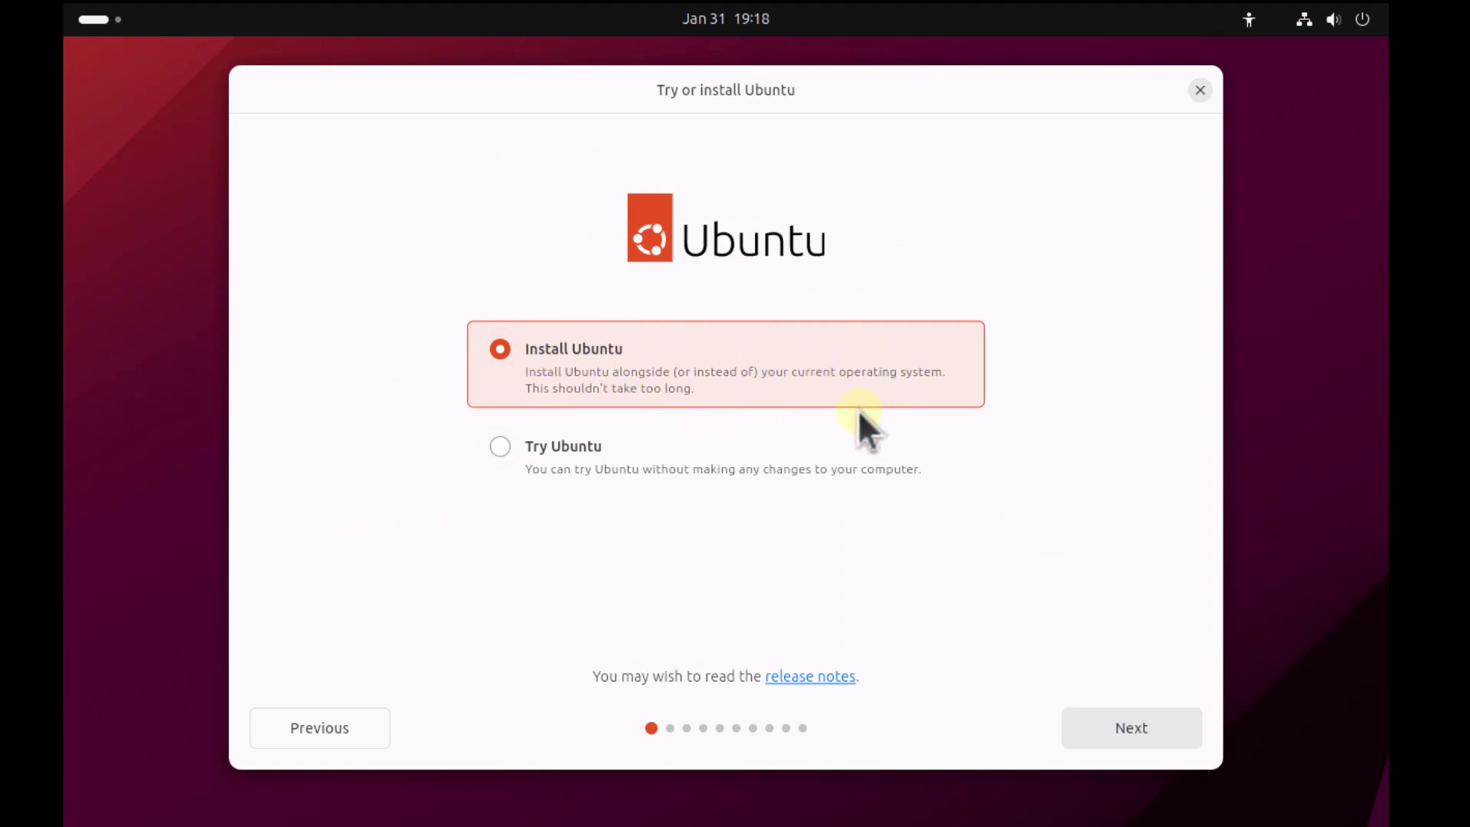
left_click(1137, 728)
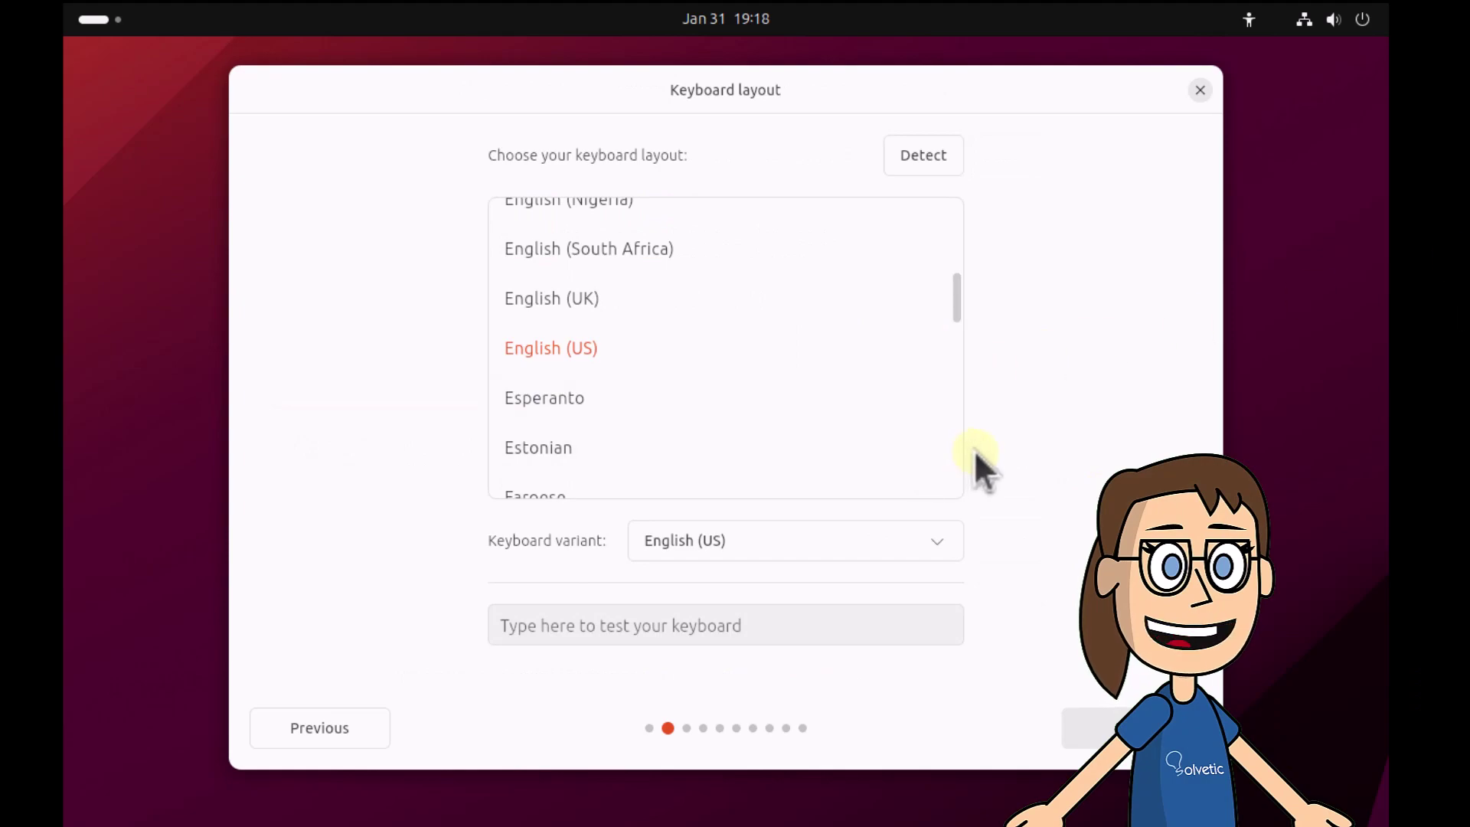
left_click(1103, 727)
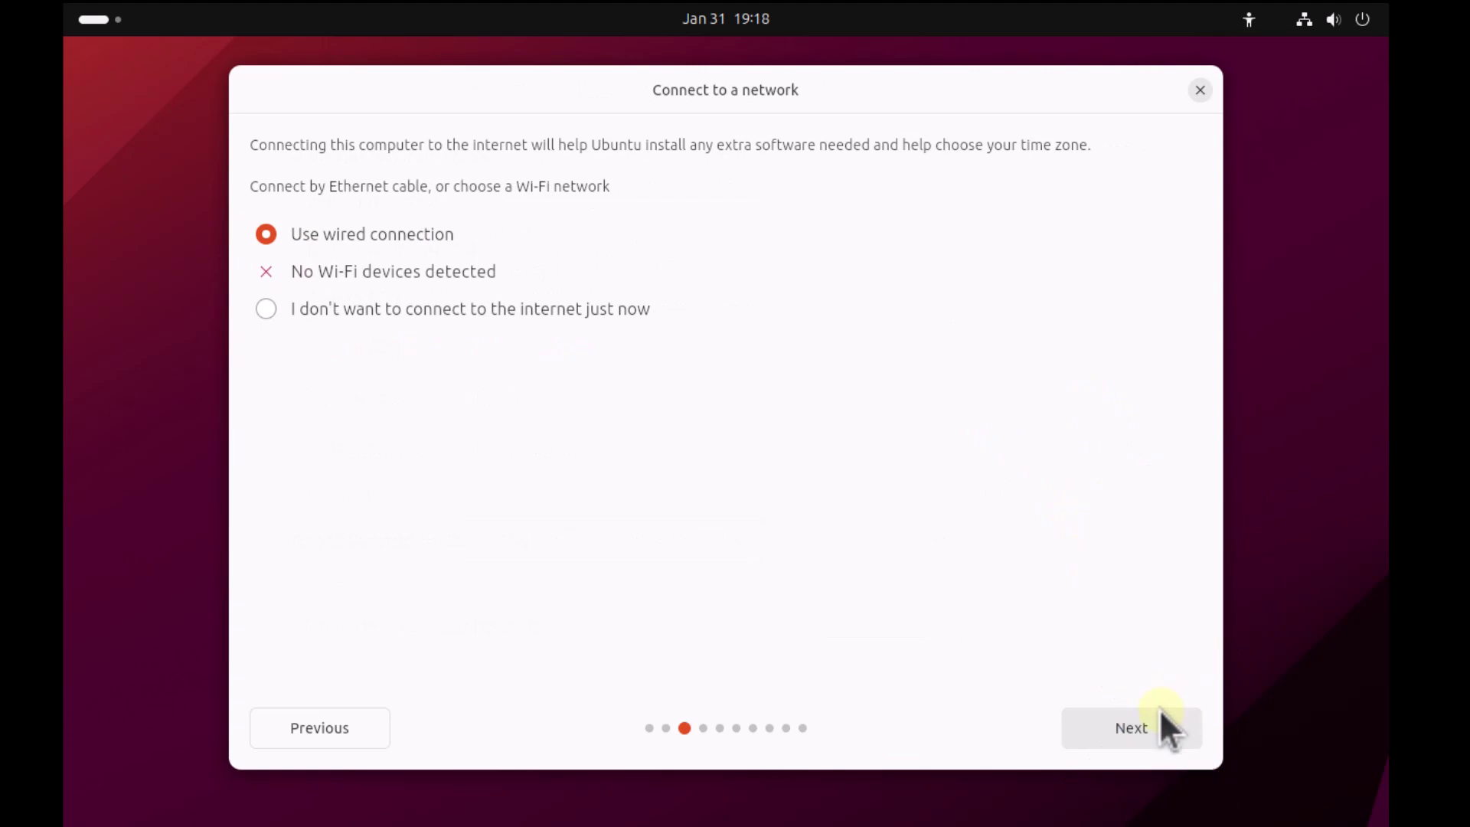
Step: Use the wired connection, skip the installer update, and submit Default installation
left_click(1160, 724)
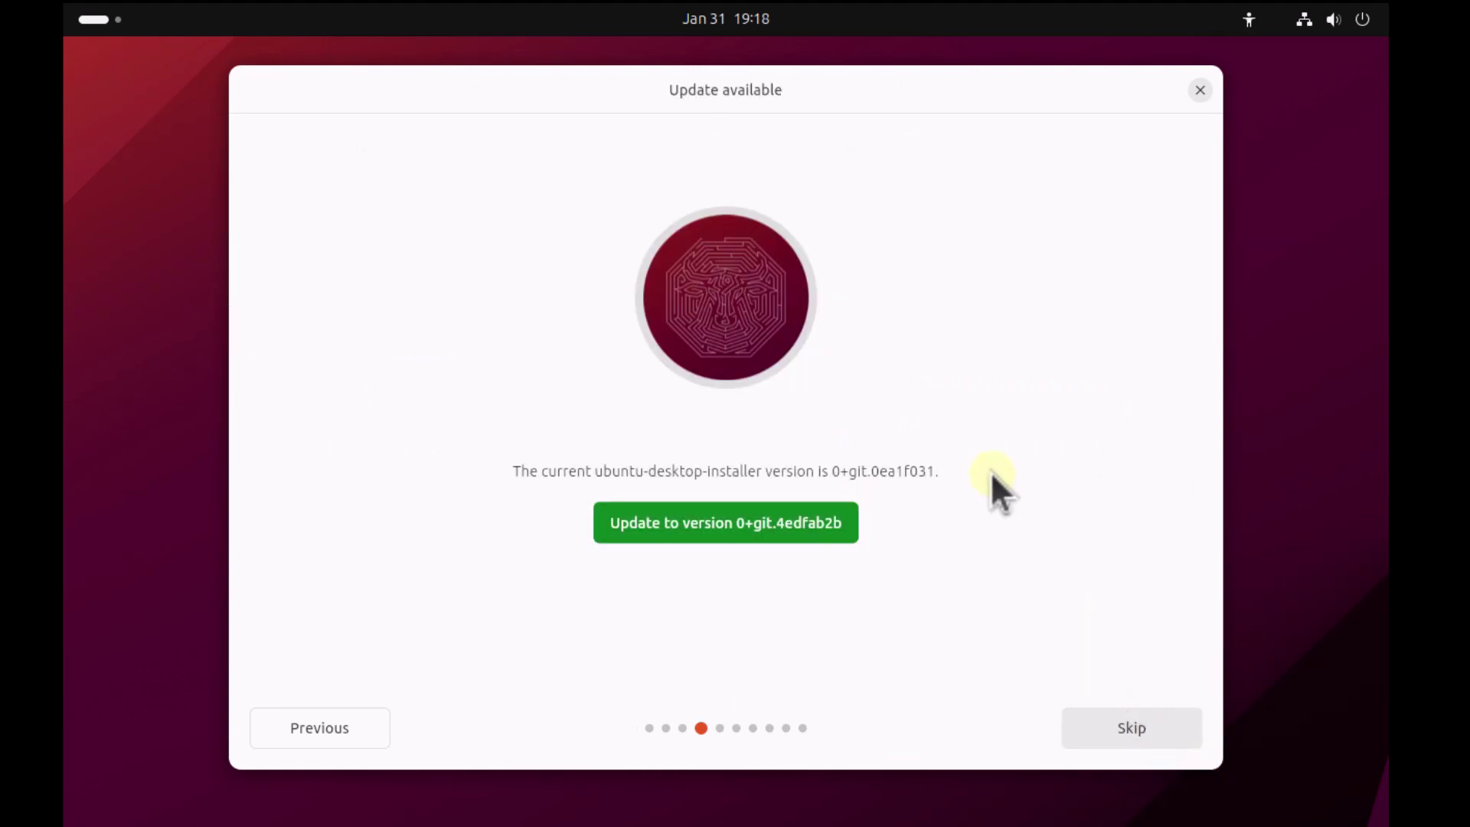
left_click(1110, 736)
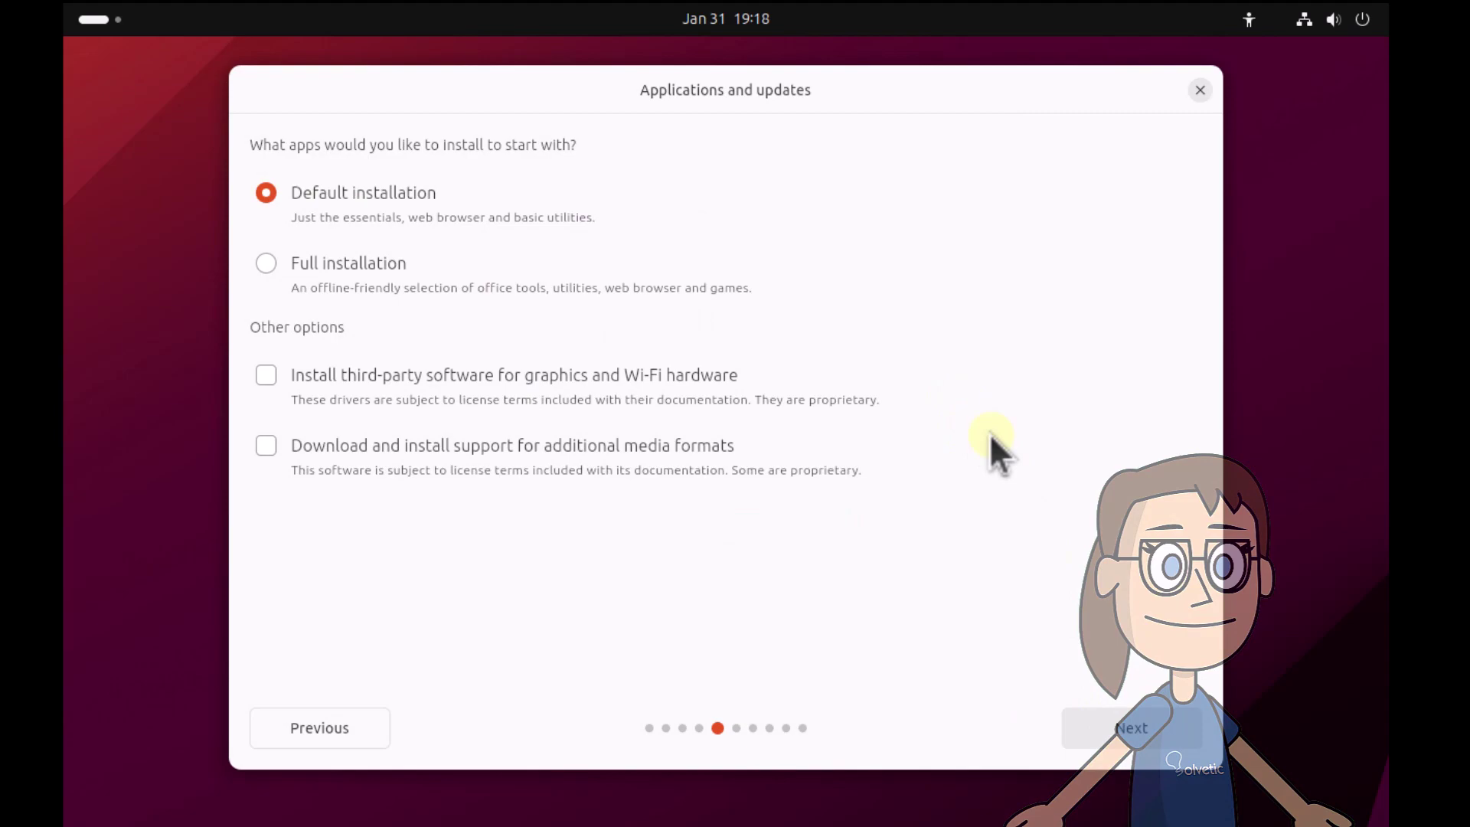
left_click(1140, 726)
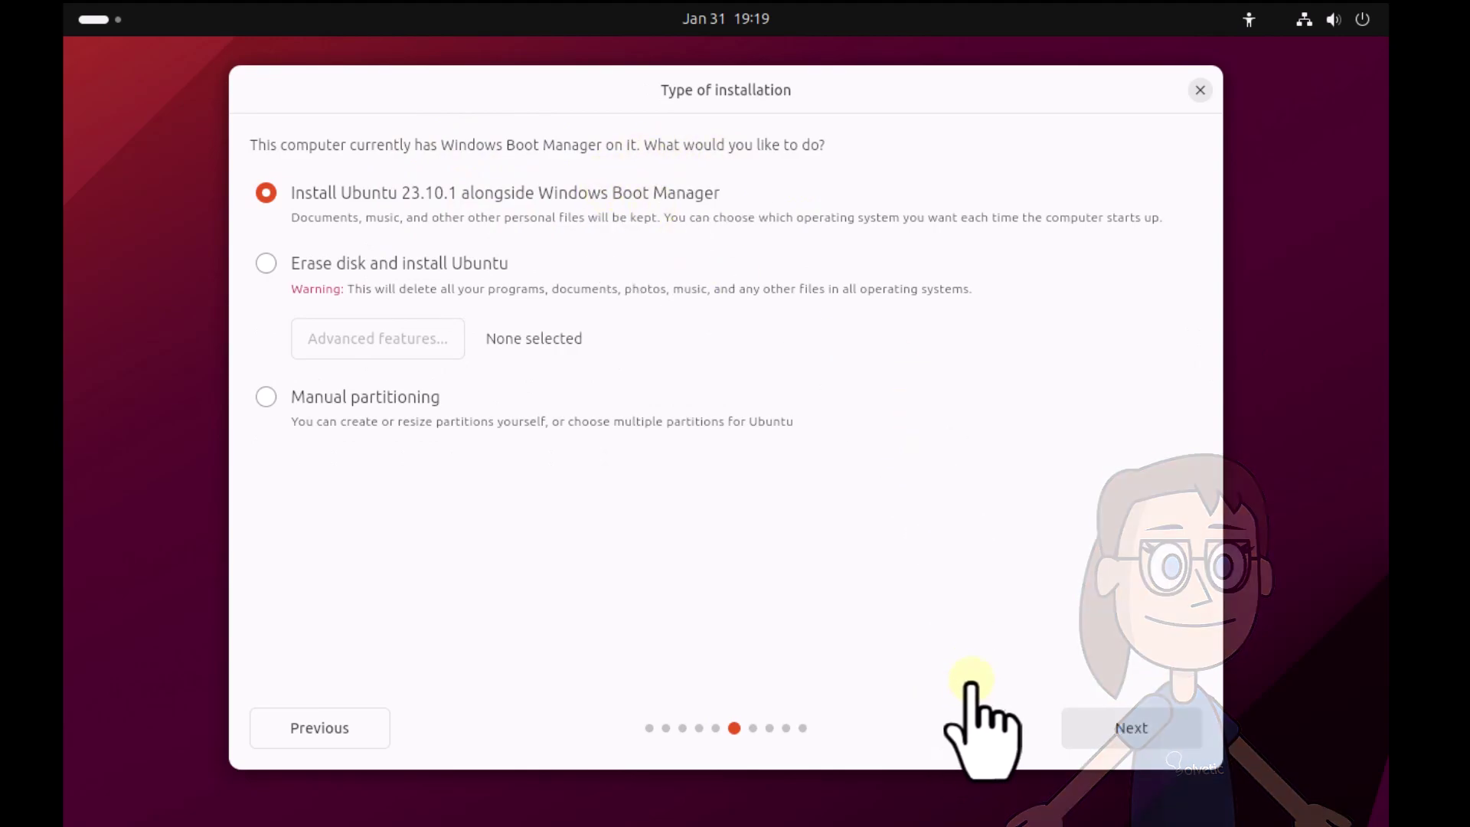
Step: Install alongside Windows Boot Manager, accepting the 10.31 GB / 28.35 GB split, and confirm Install
left_click(1130, 728)
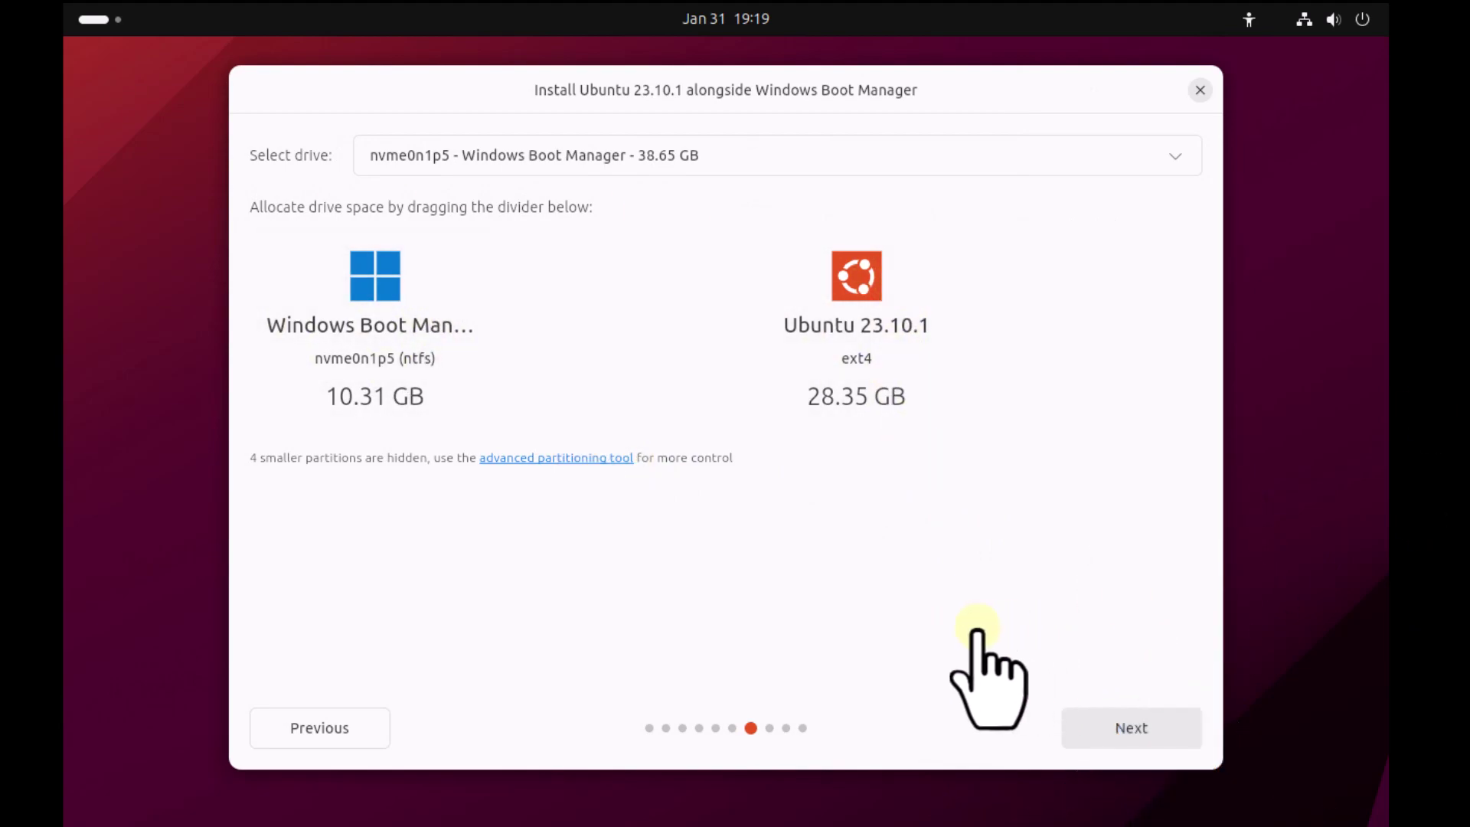
left_click(1151, 725)
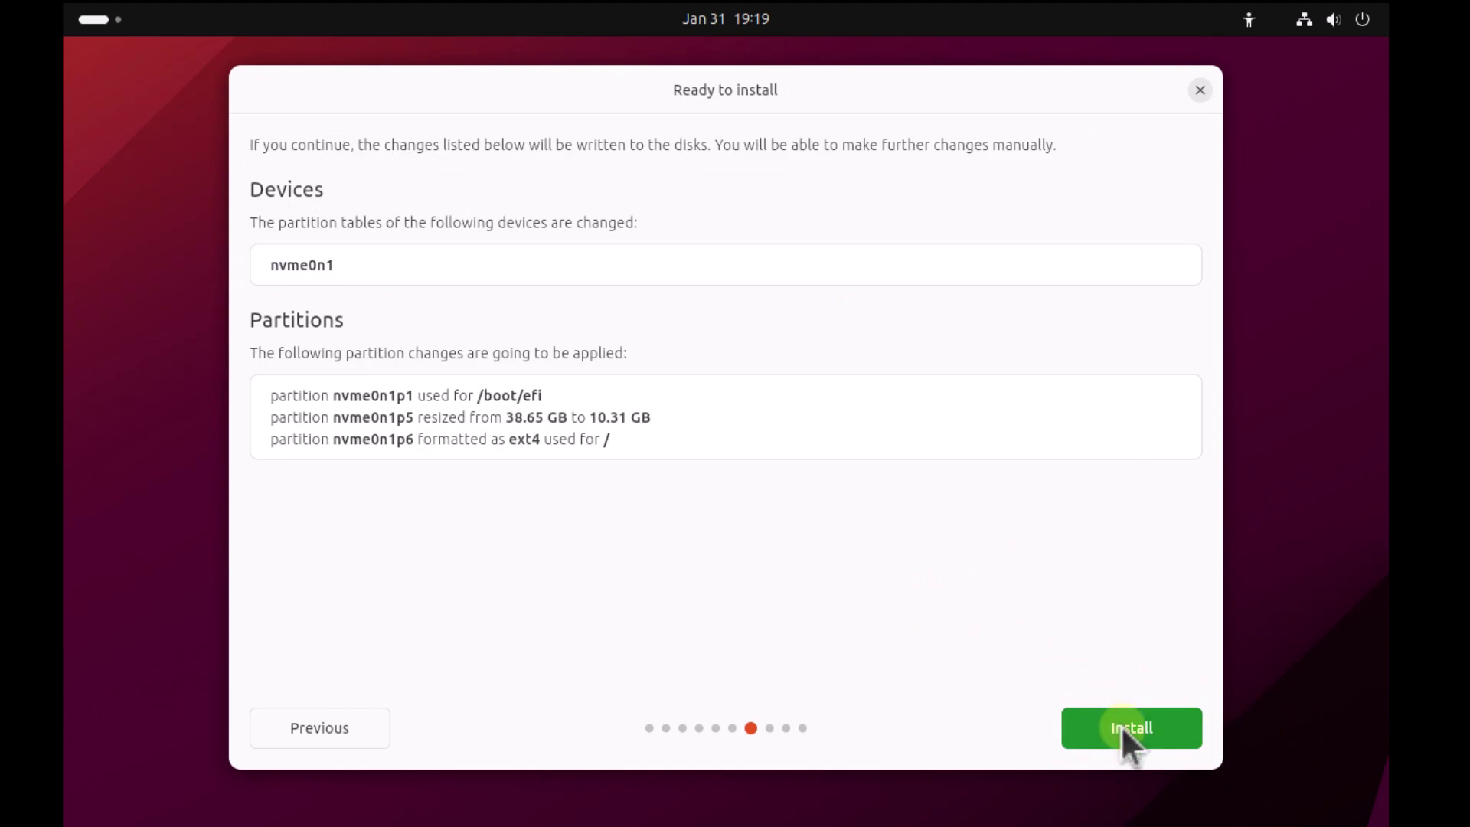
left_click(1139, 737)
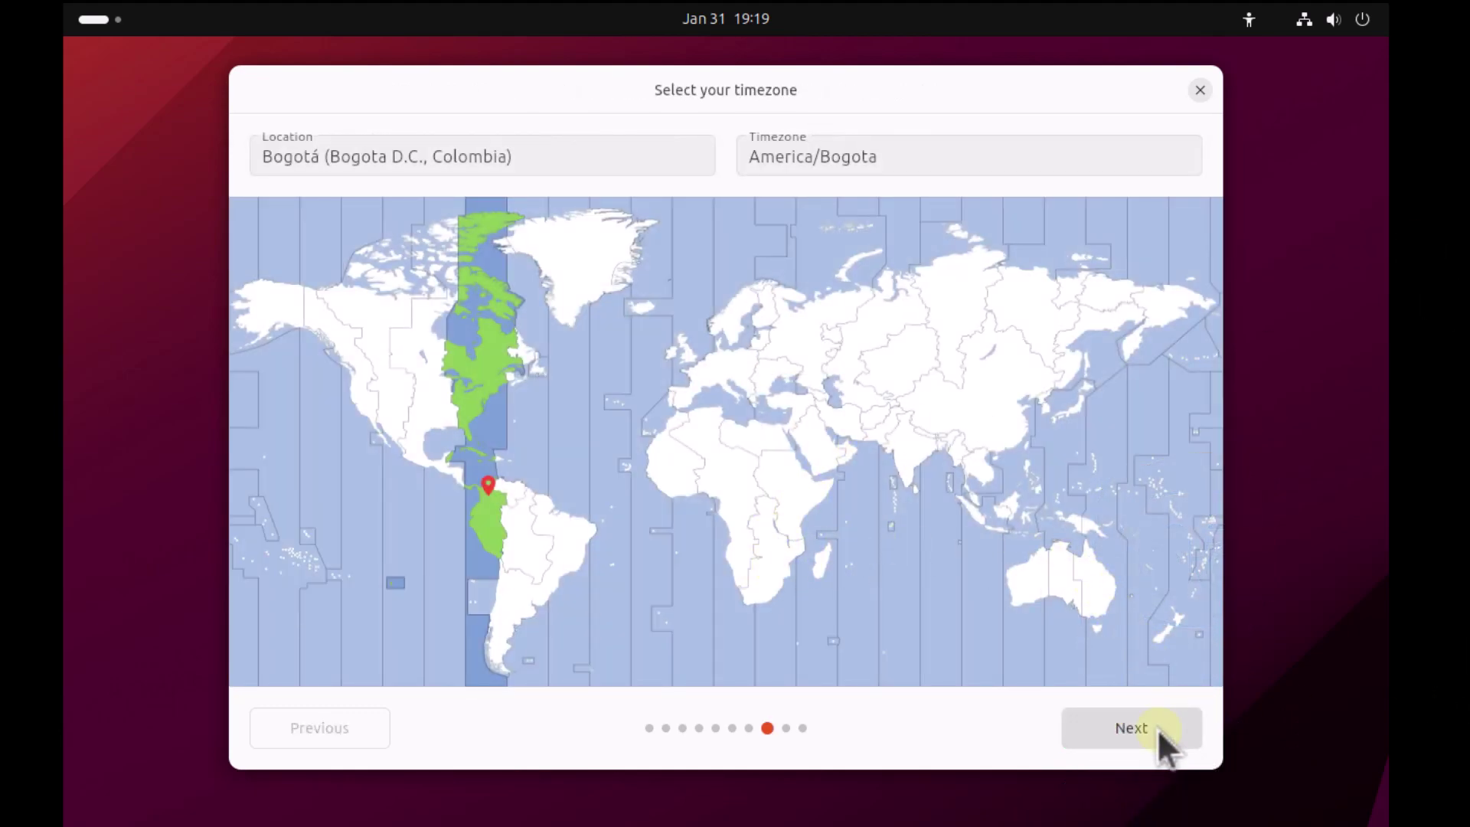
Step: Accept the America/Bogota timezone, enter the account name, remove the 'None' computer-name suffix, and set and confirm the password
left_click(1156, 728)
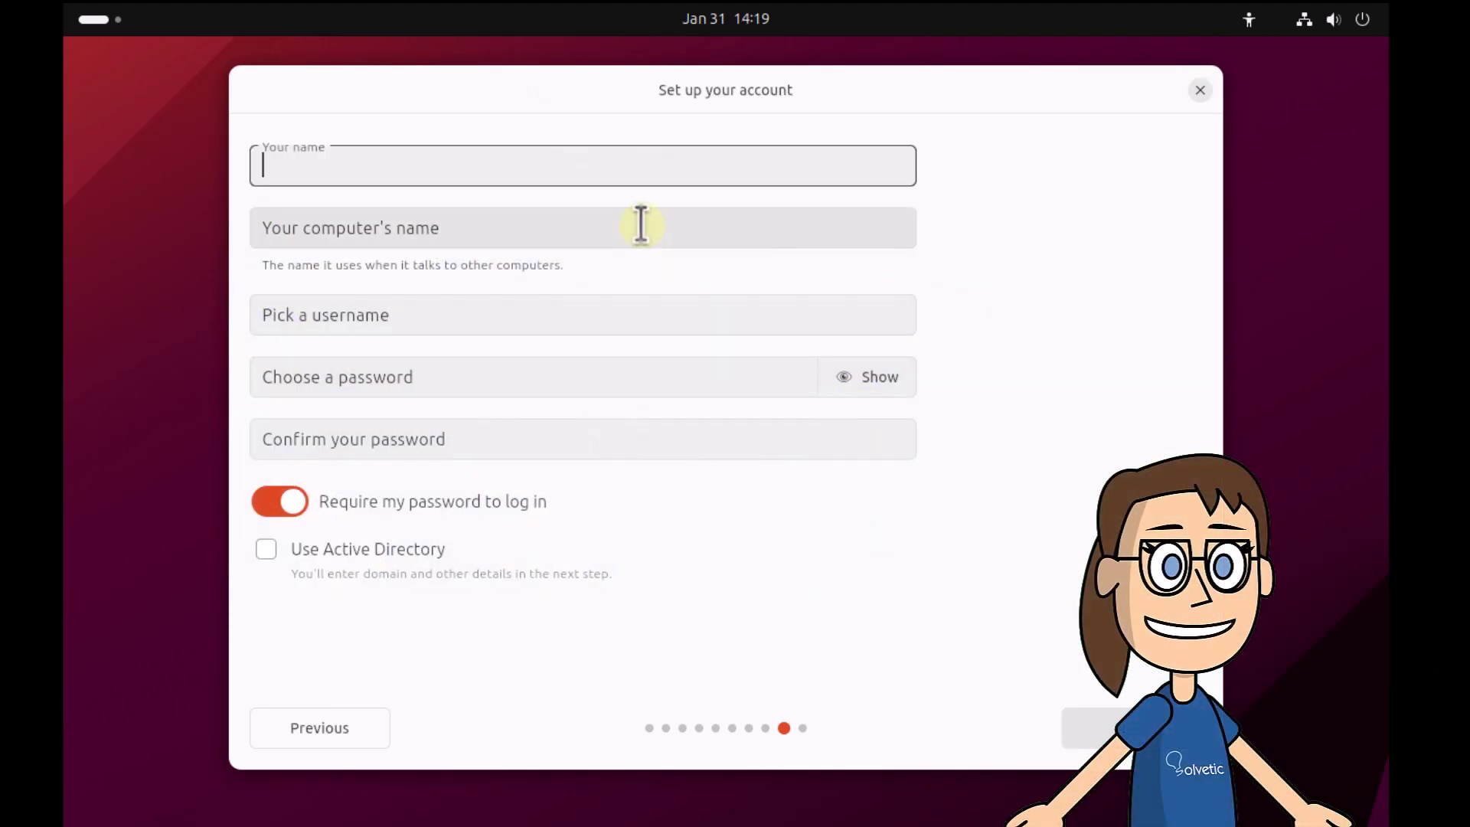
type("Solvetic")
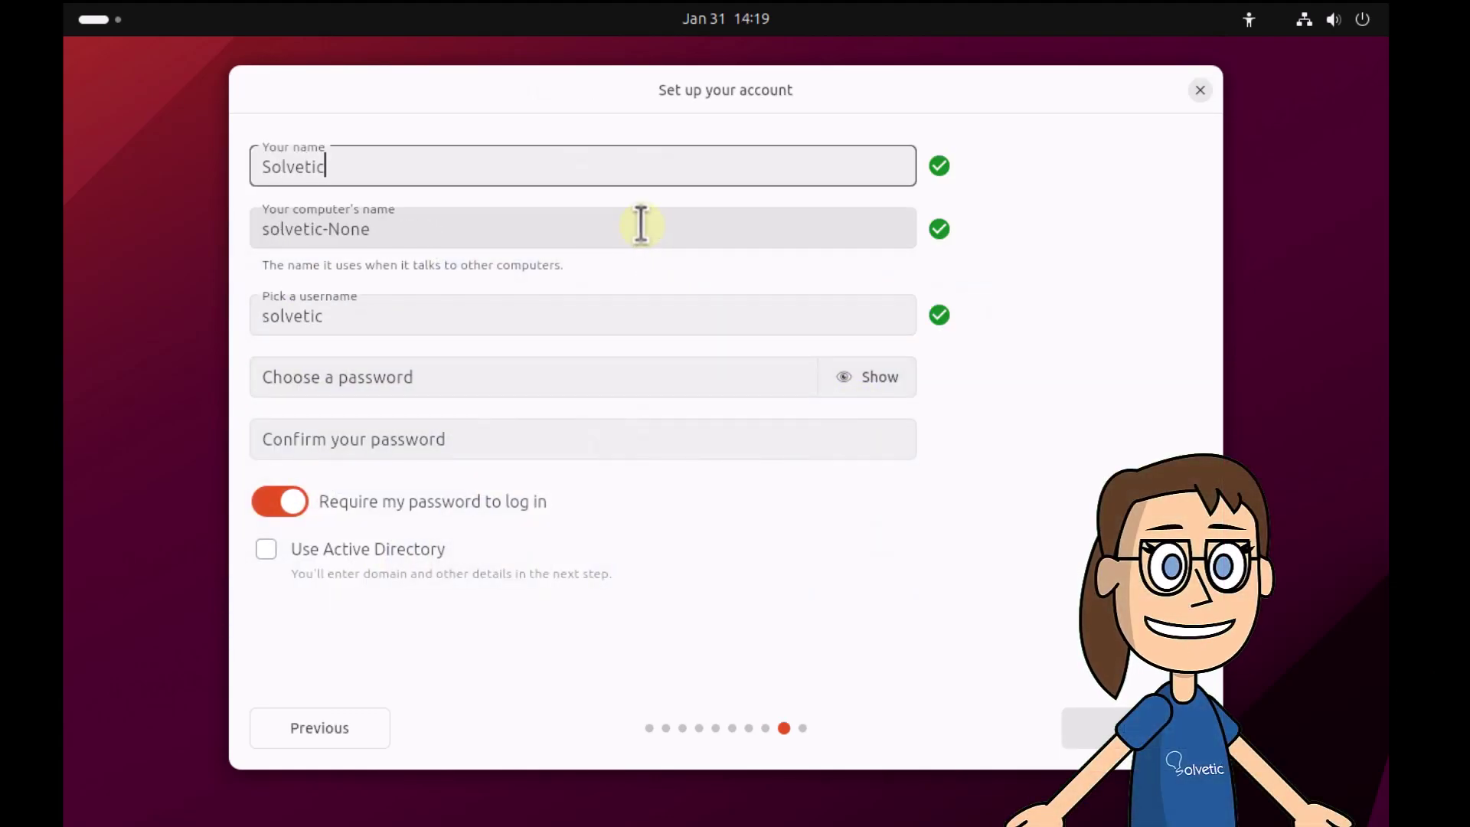
left_click_drag(328, 231, 381, 230)
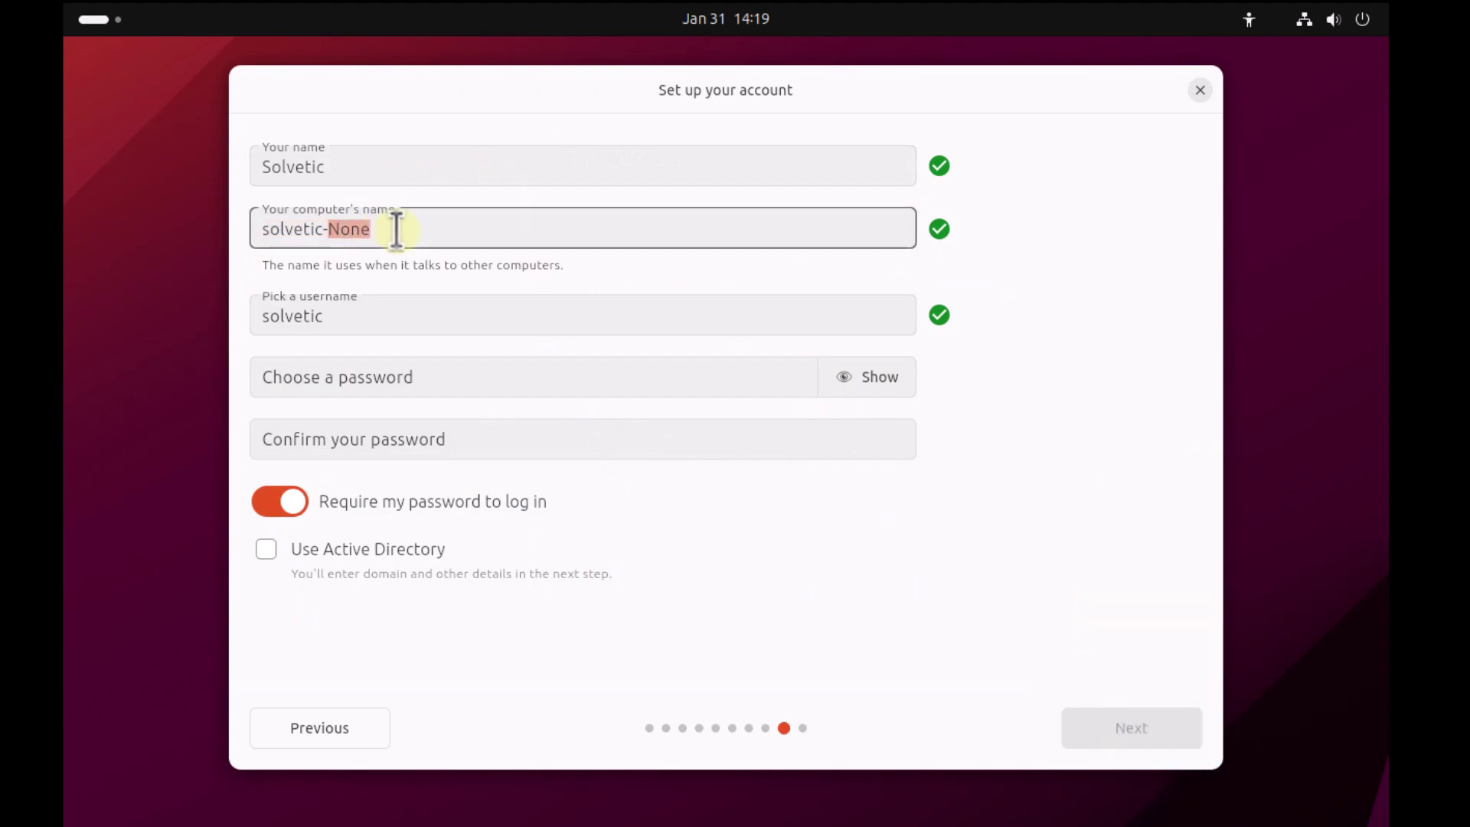
key("BackSpace")
key("BackSpace")
key("Tab")
key("Tab")
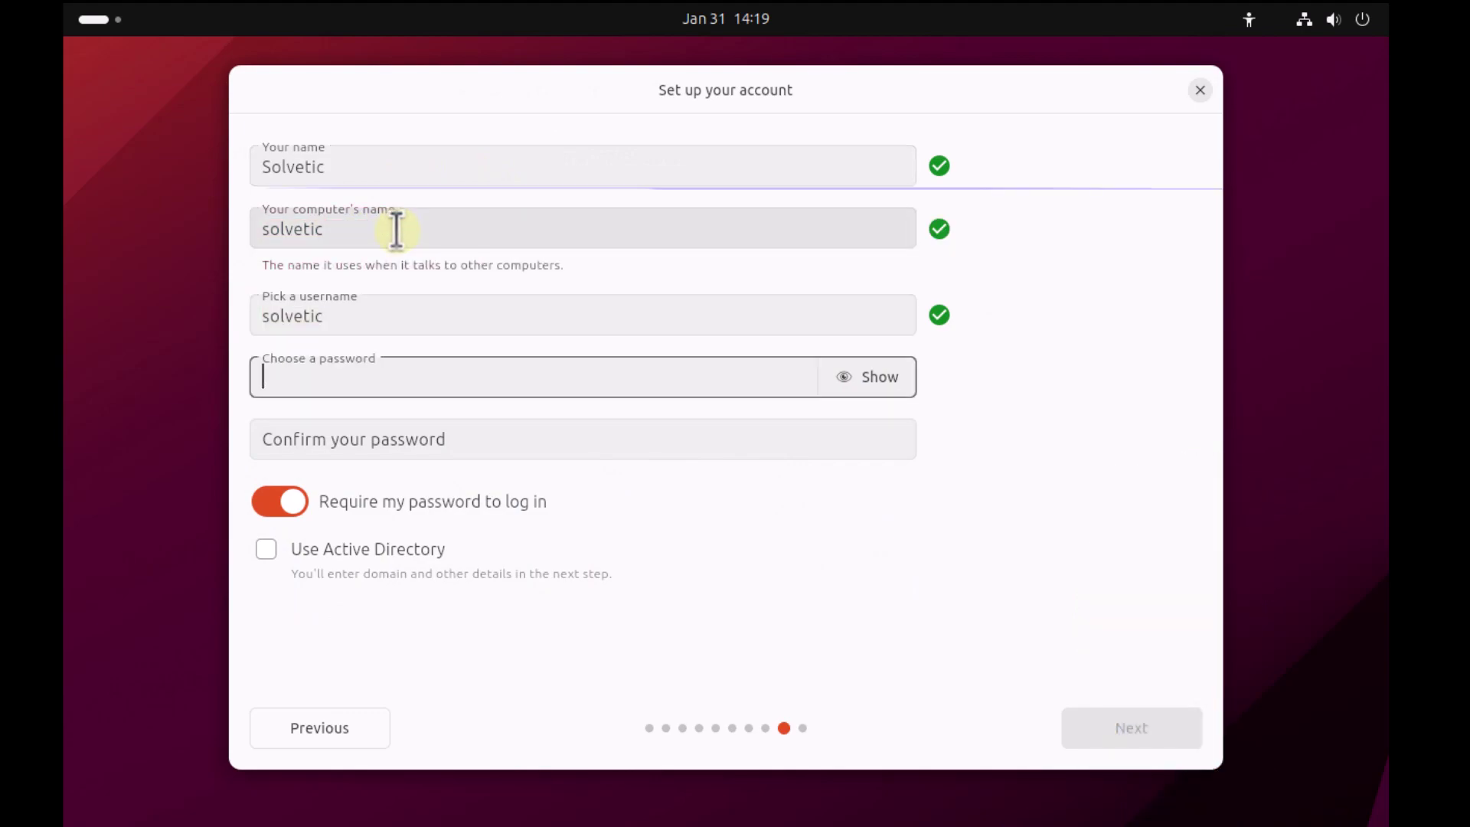
type("••••")
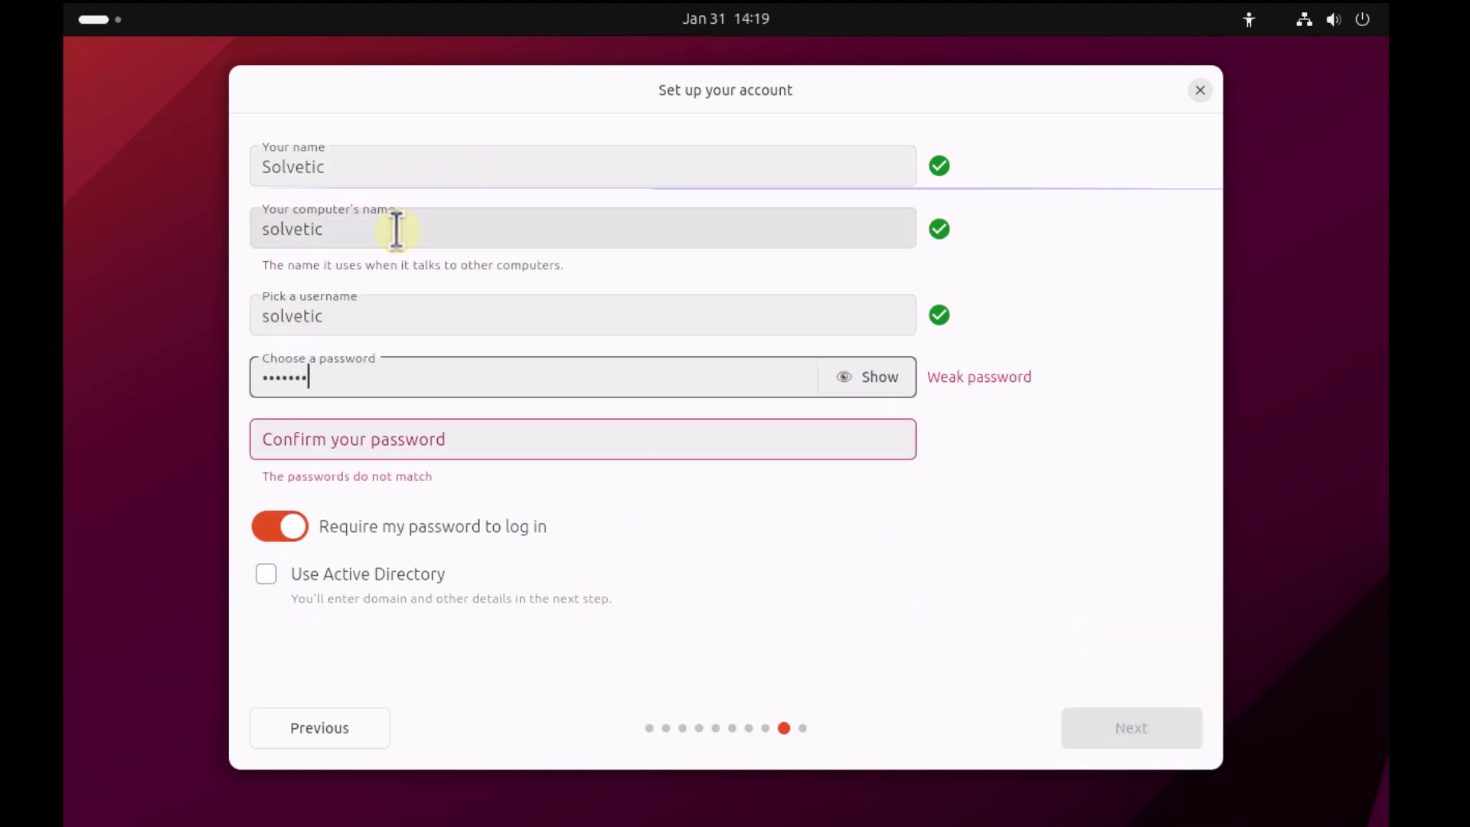
key("Tab")
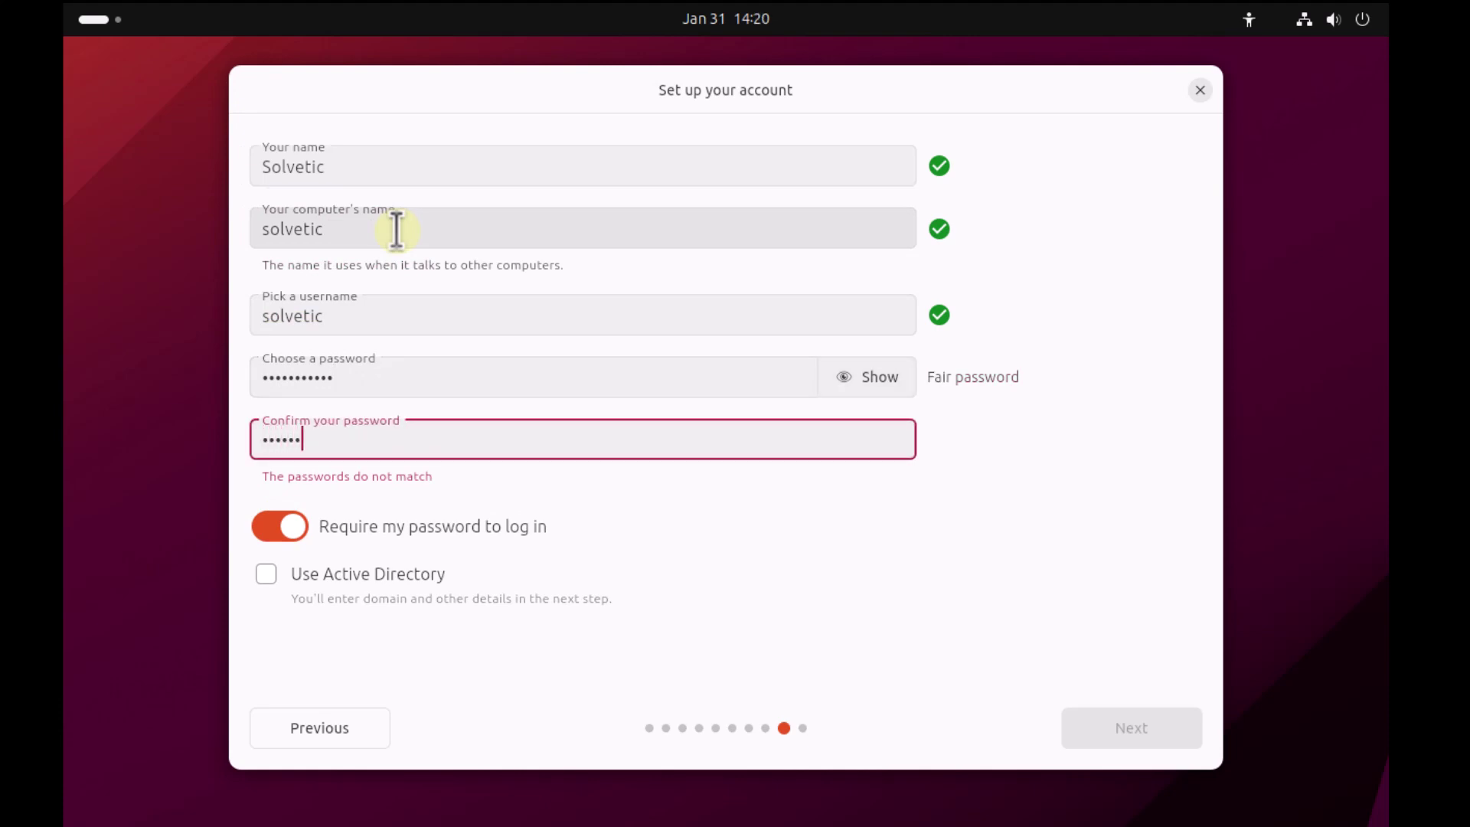
type("••••••••••••")
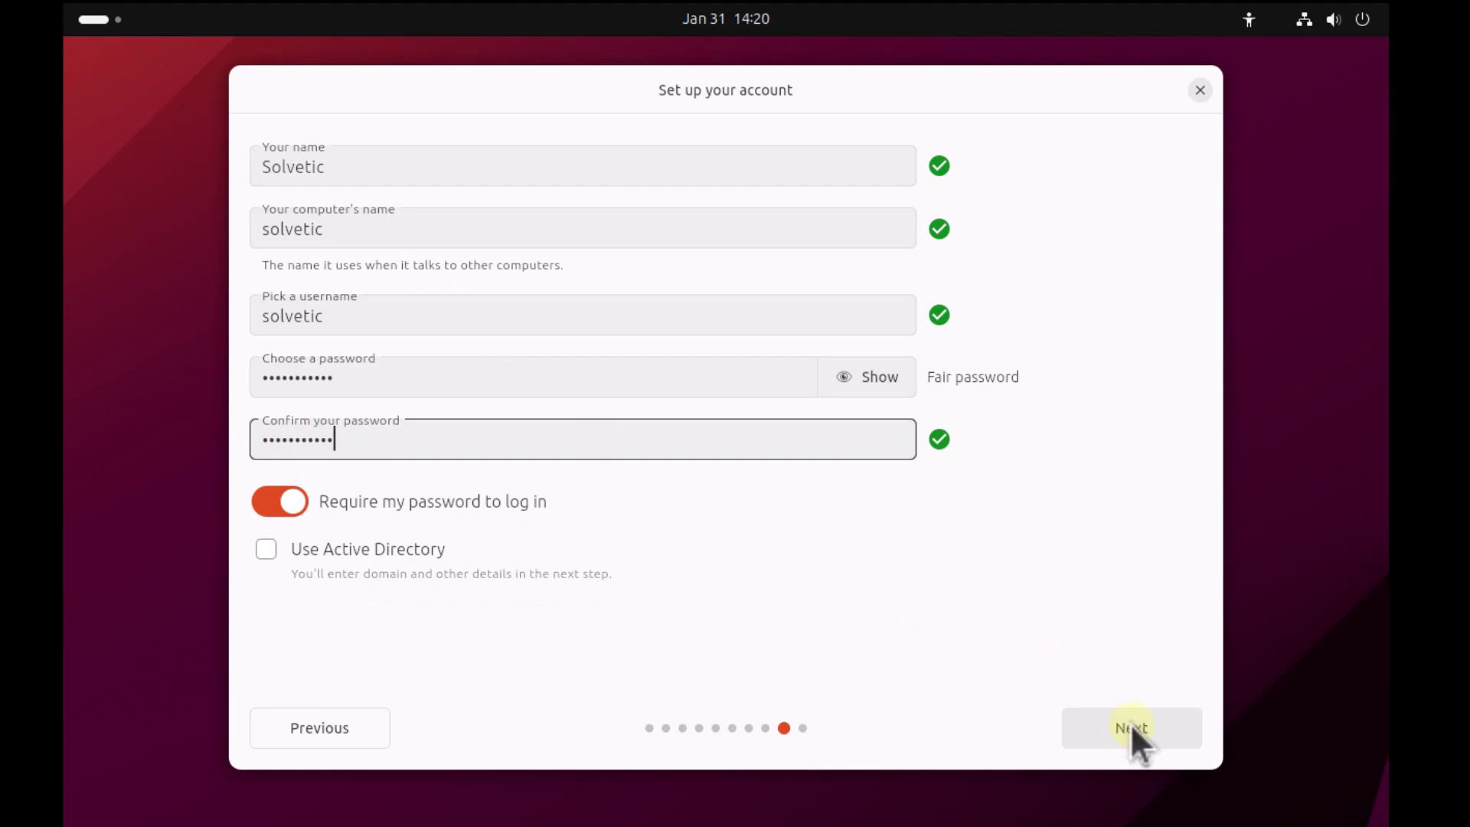
key("Return")
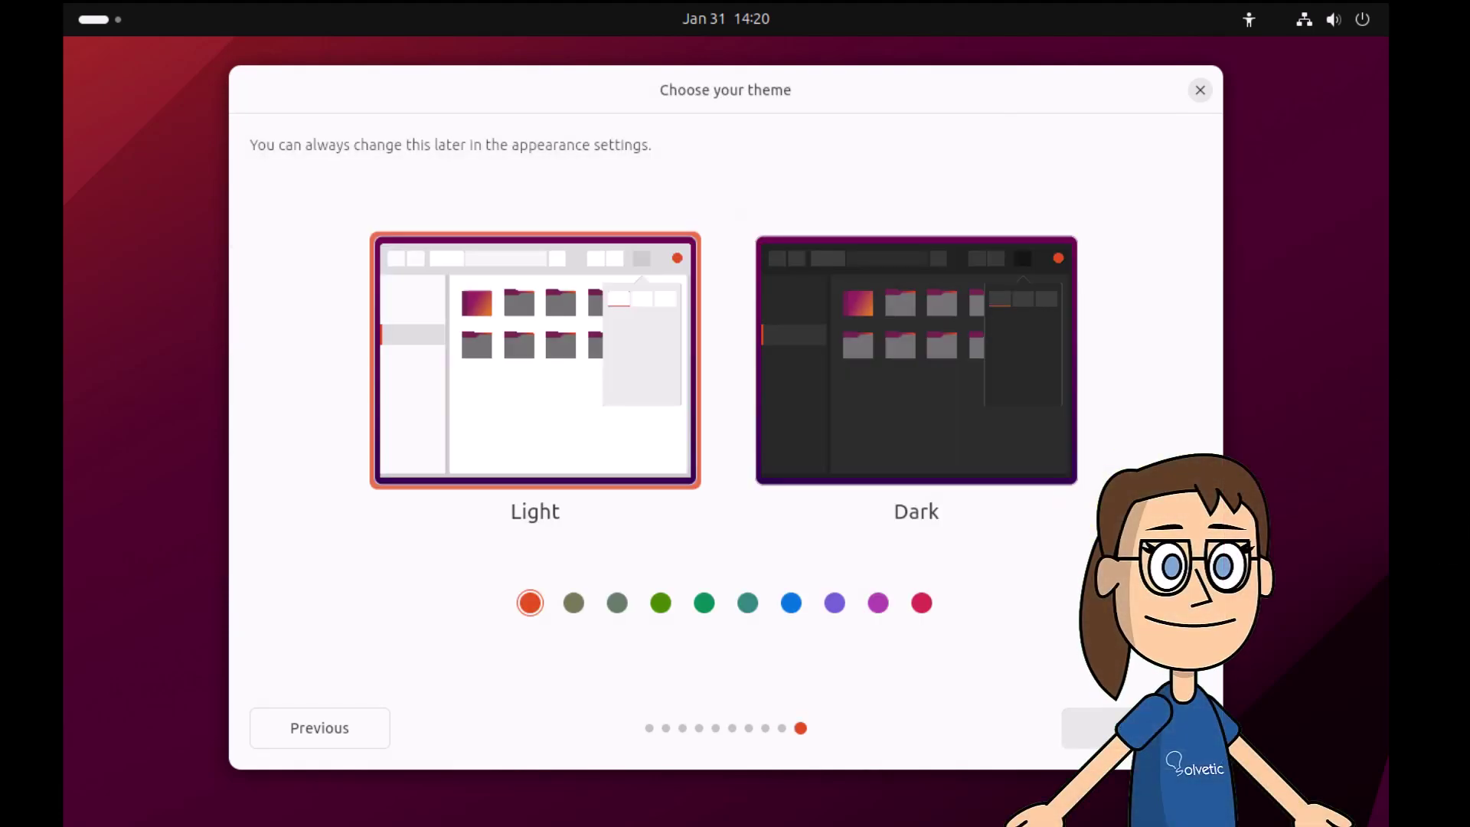
Step: Keep the Light theme and let Ubuntu 23.10.1 finish installing
left_click(1141, 729)
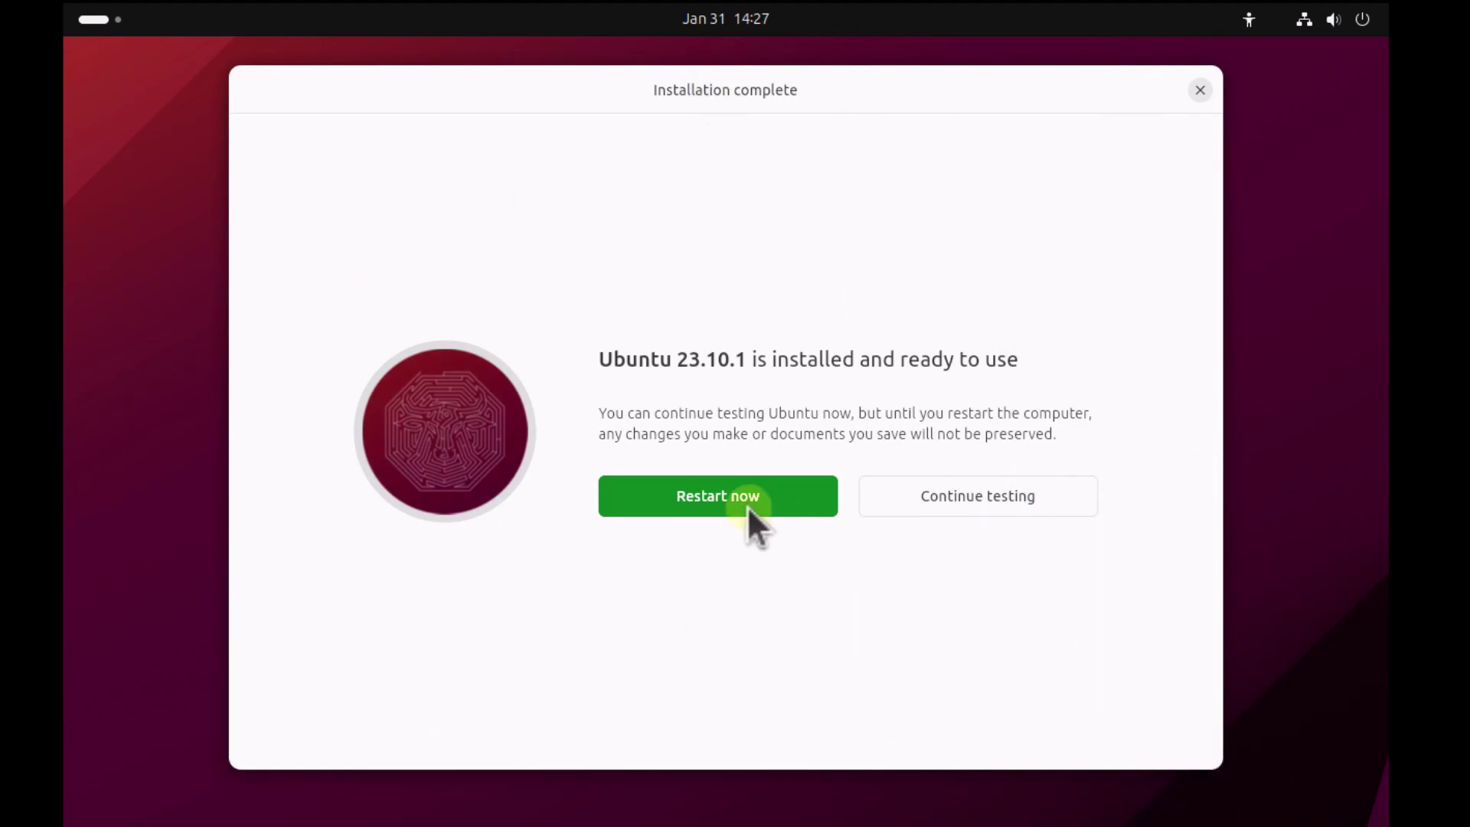
Step: Restart after installation and check that GRUB lists both Ubuntu and Windows Boot Manager
left_click(724, 499)
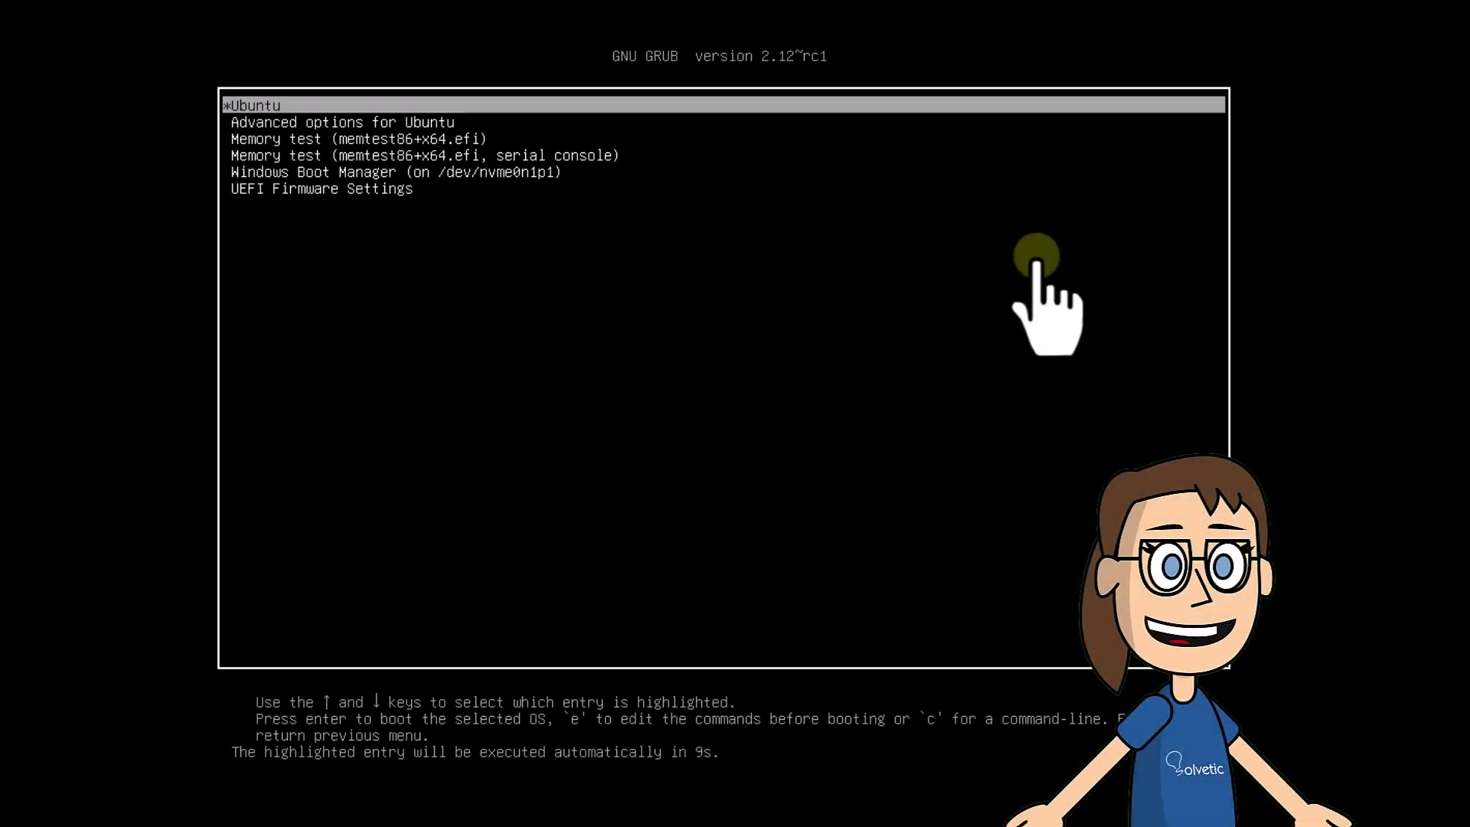
key("Down")
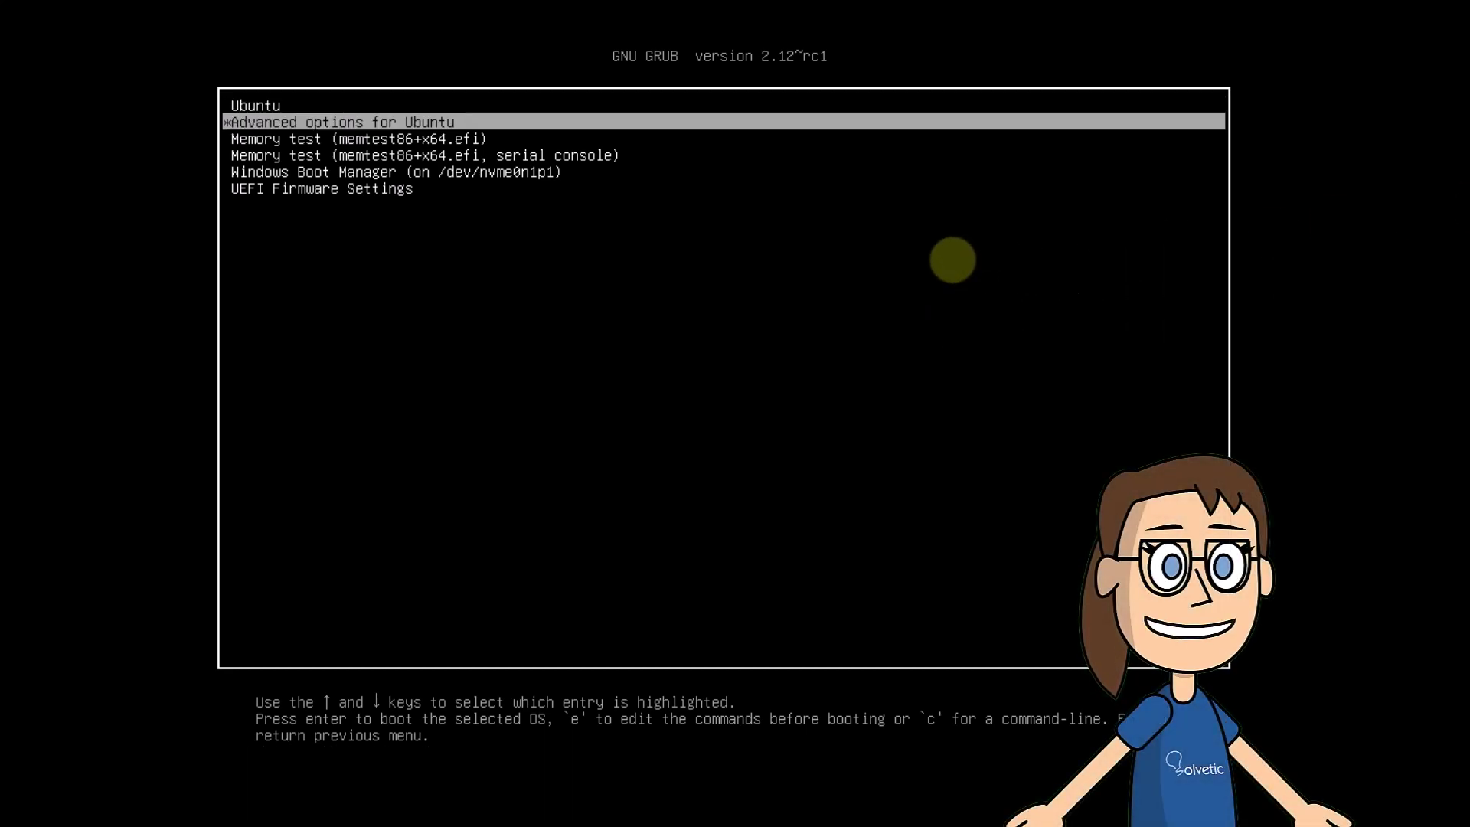
key("Down")
key("Down")
key("Down")
key("Up")
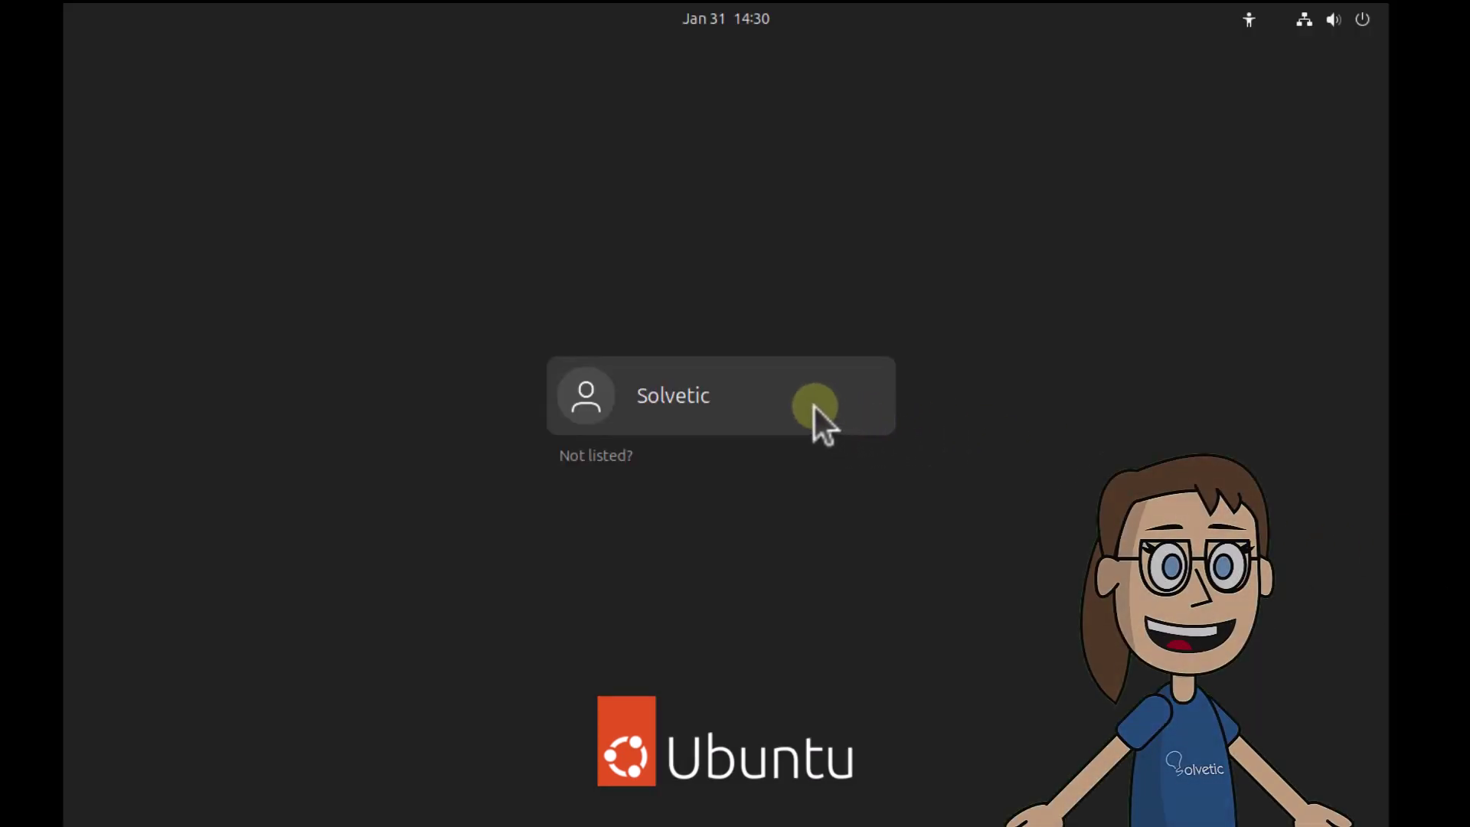
Step: Log in with the account password, skip Online Accounts, leave location services off, and finish the welcome setup
left_click(814, 406)
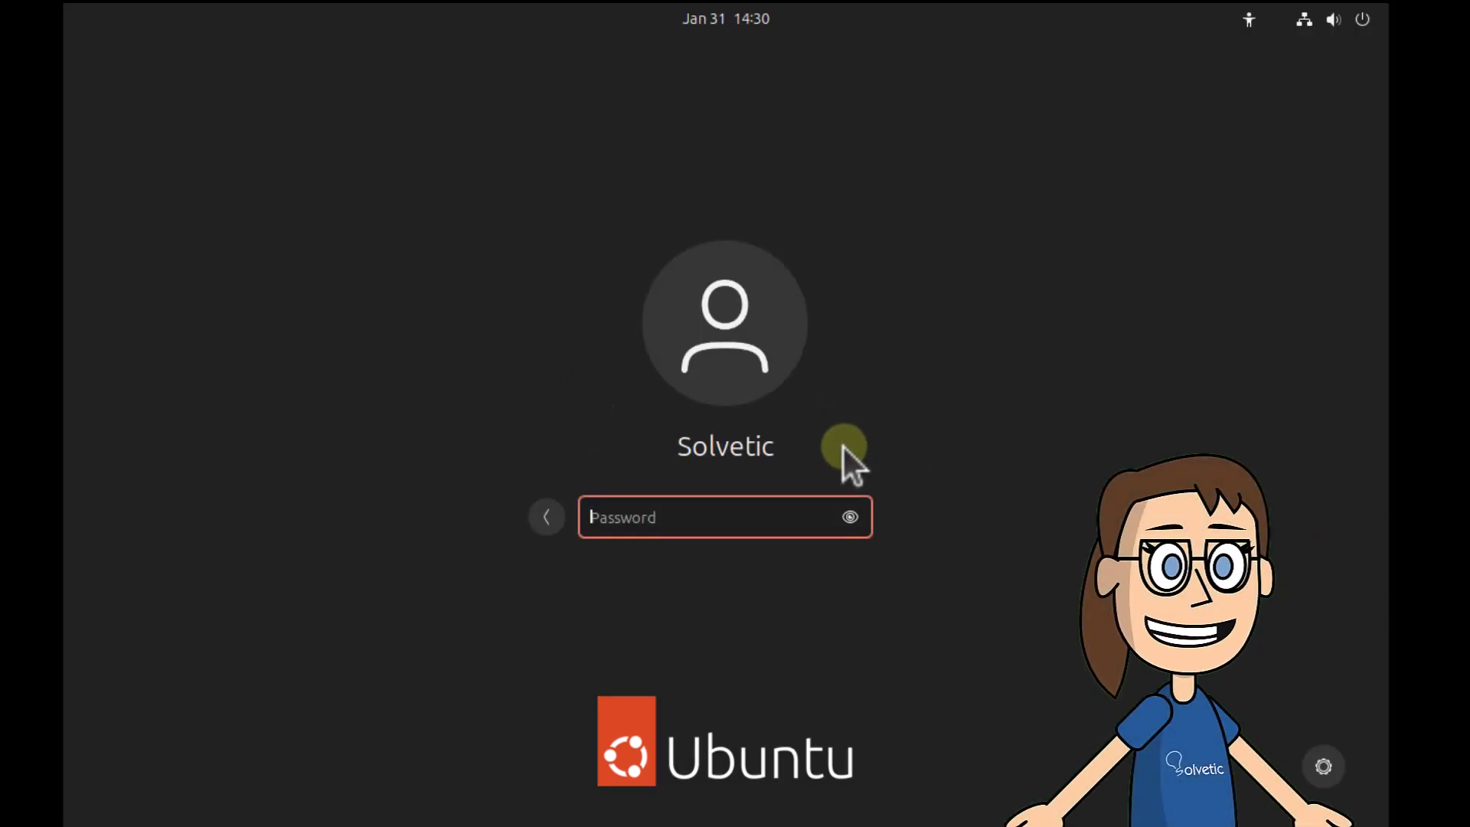
type("********")
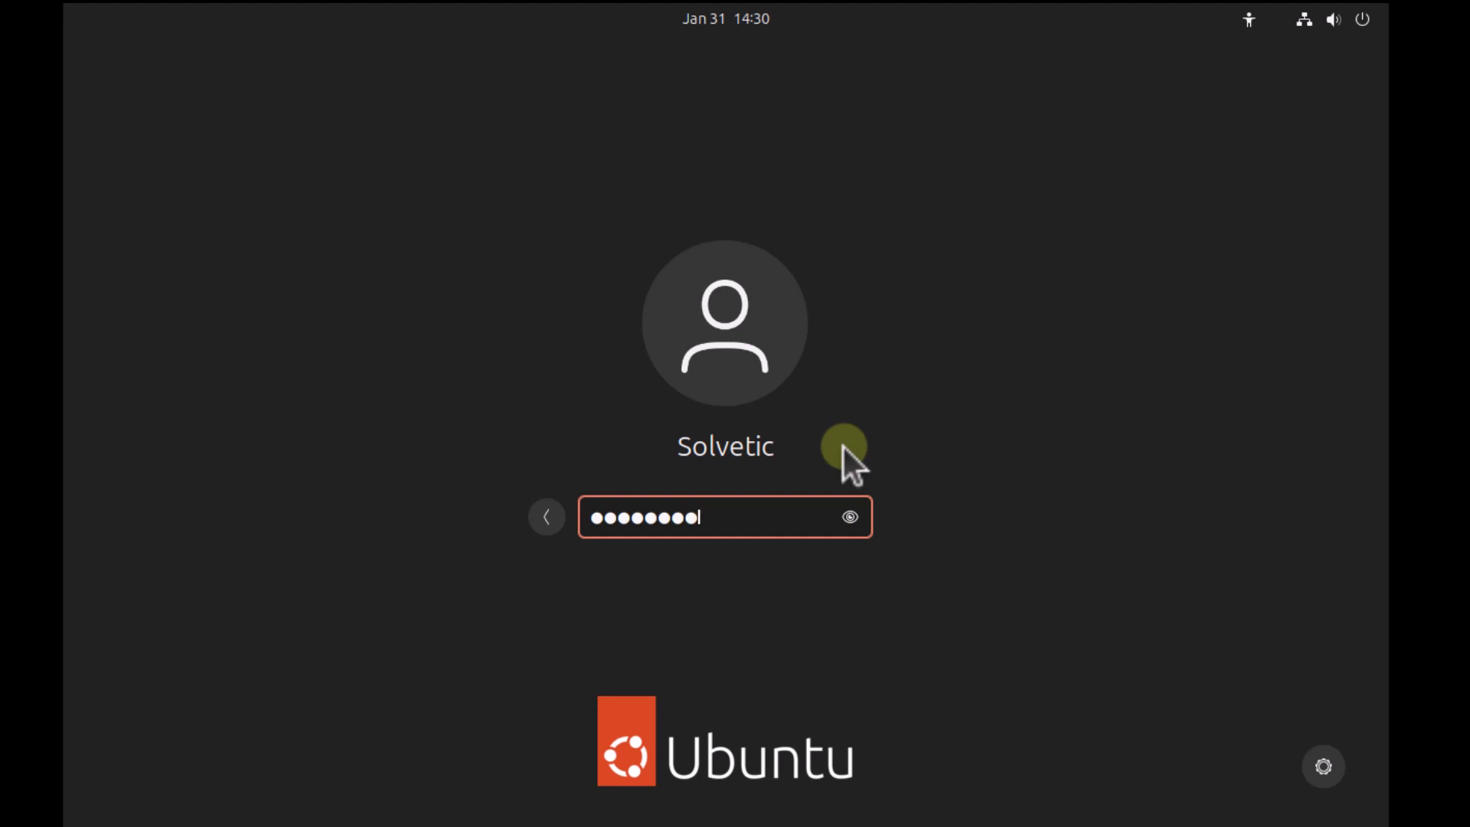
type("***")
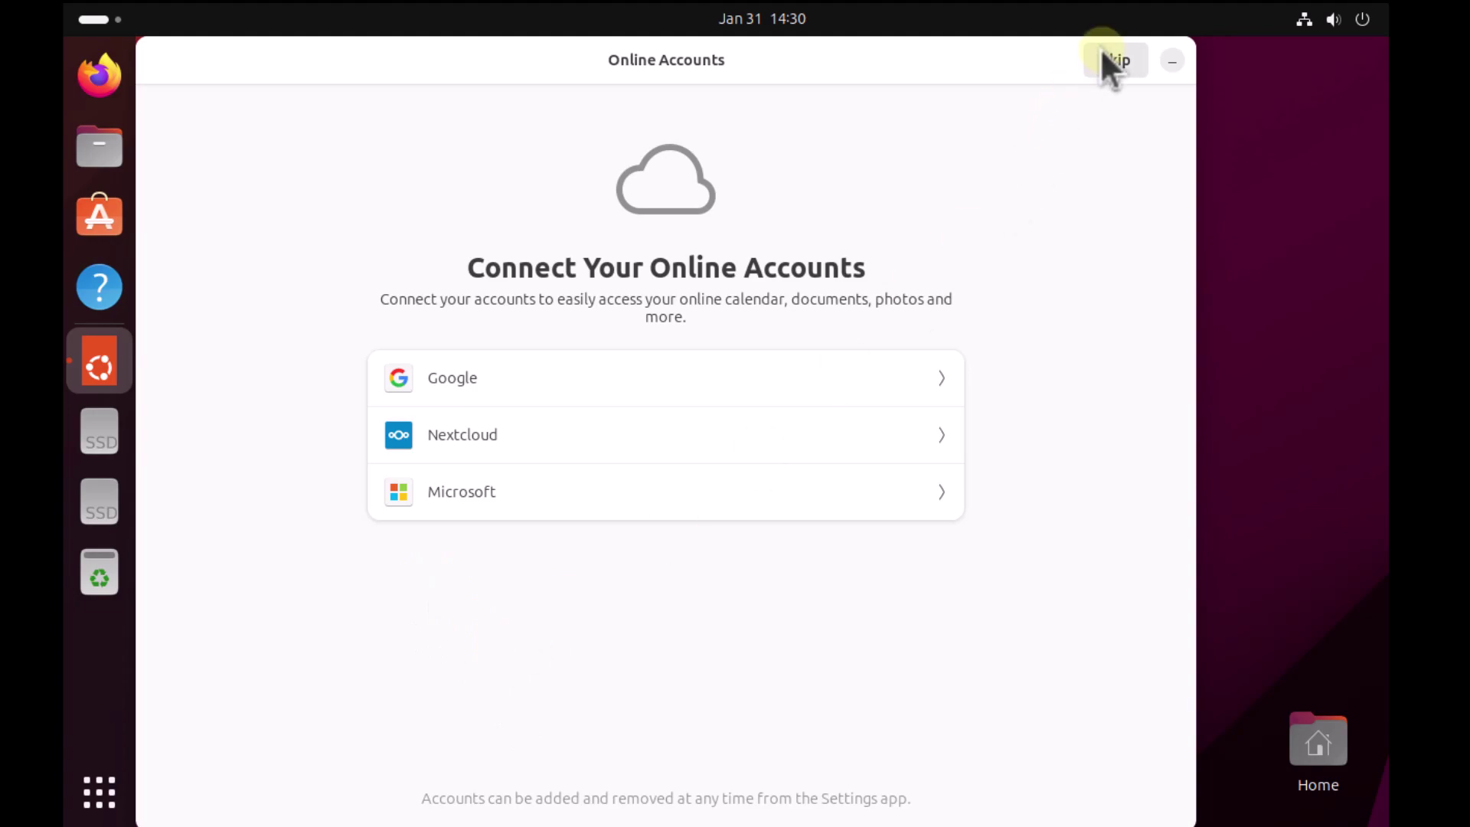
left_click(1111, 60)
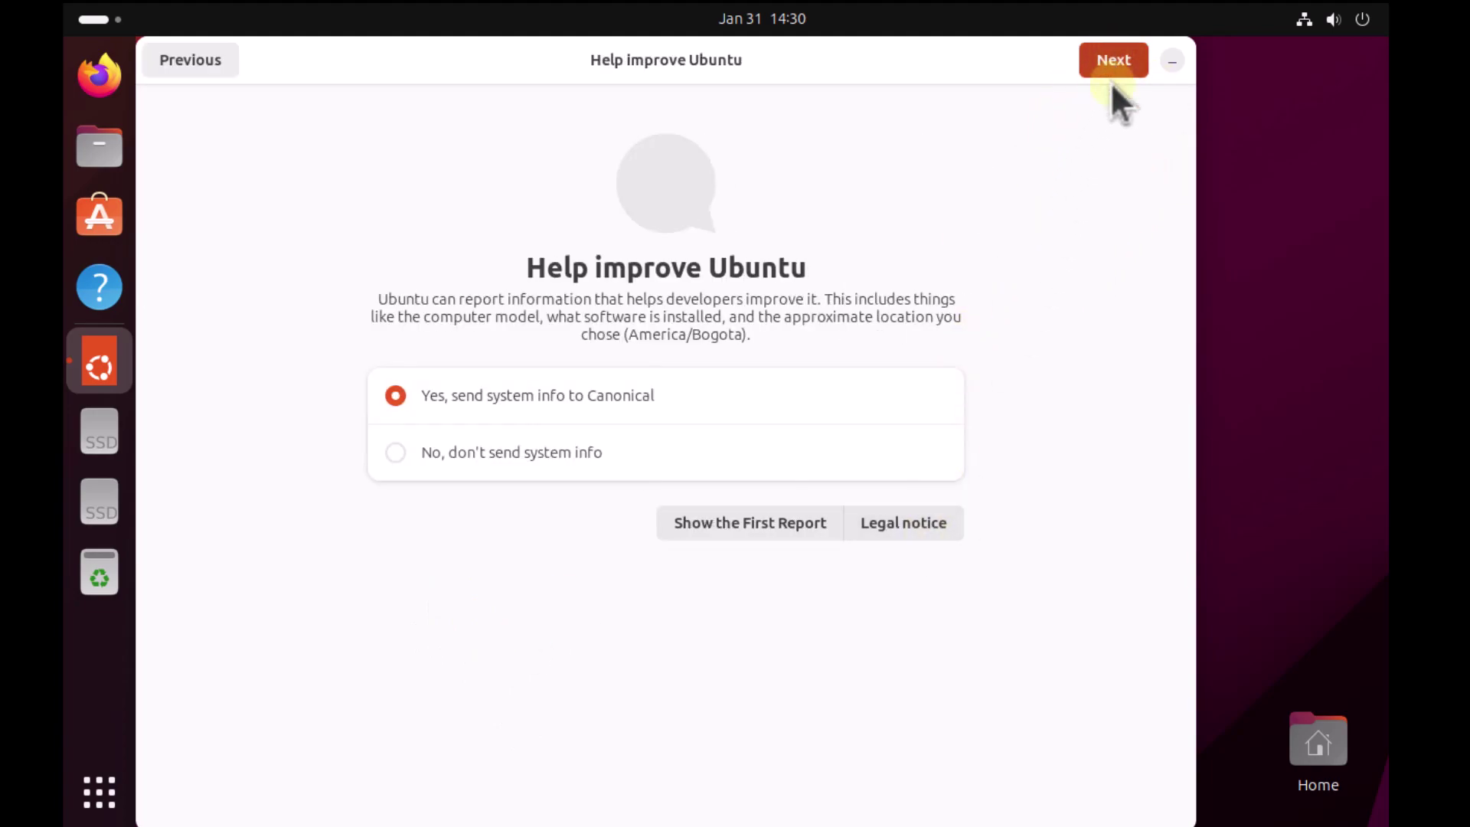
left_click(1113, 60)
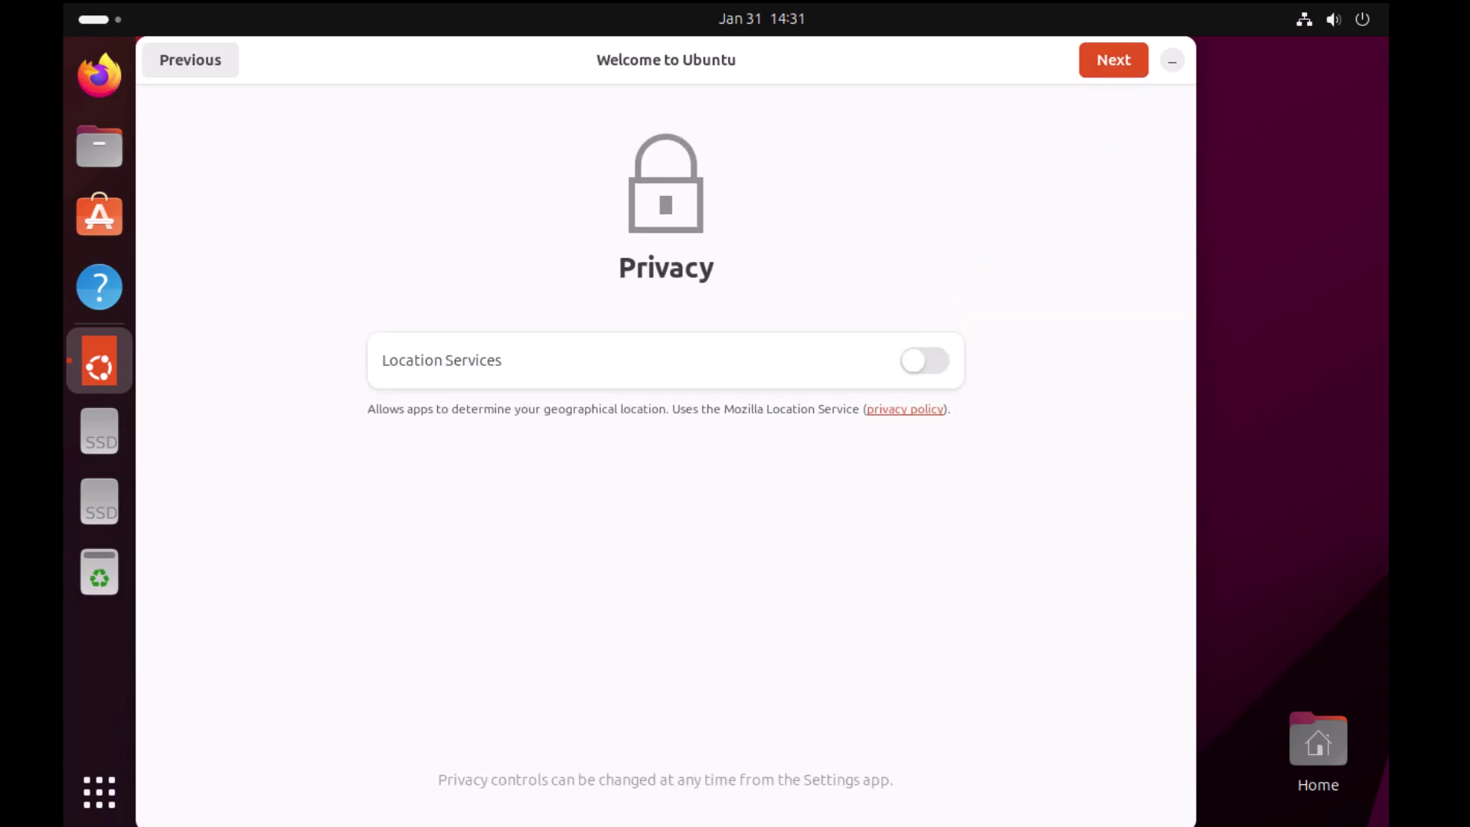
left_click(1121, 63)
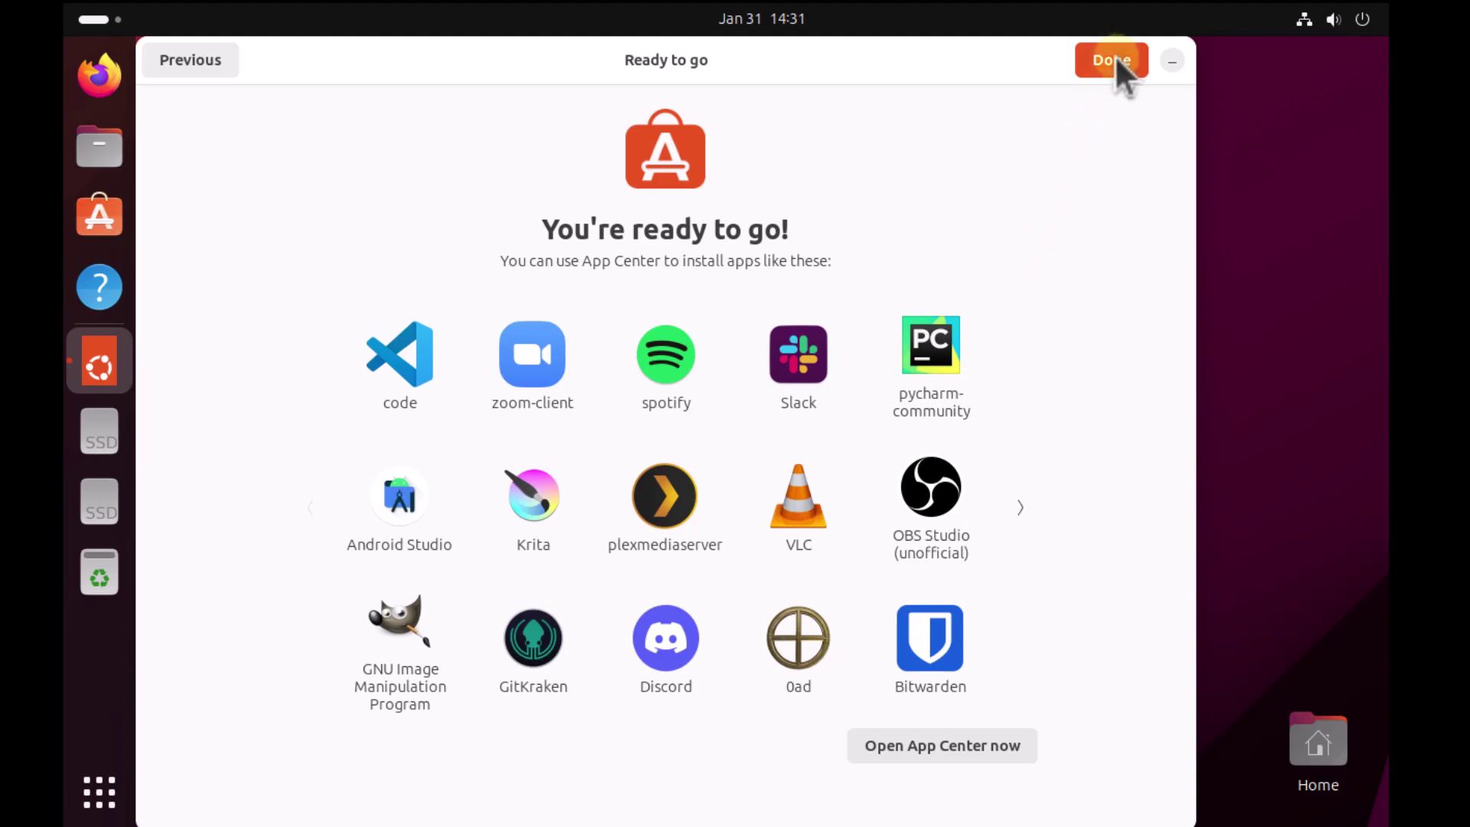
left_click(1109, 60)
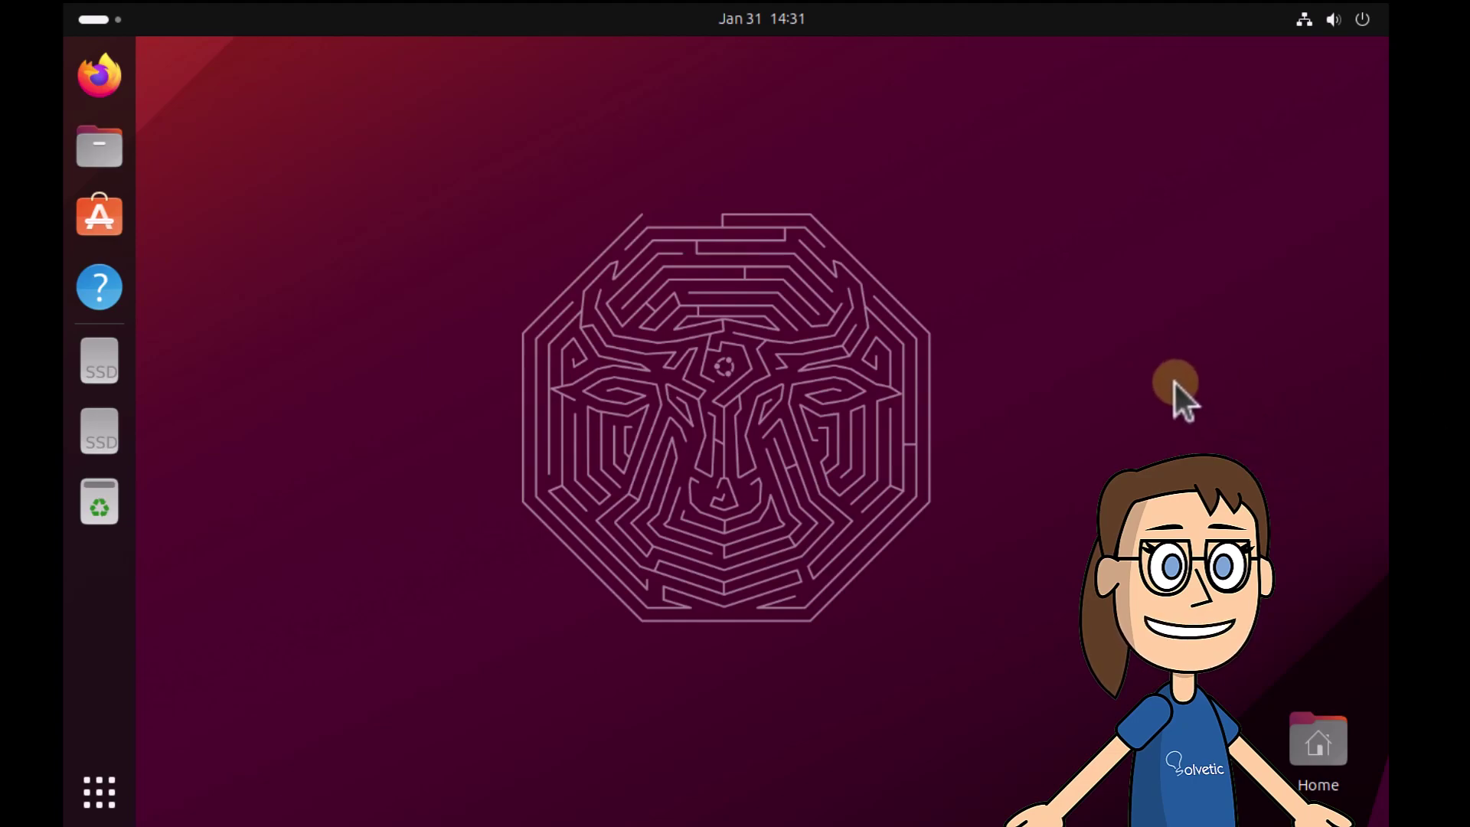
Step: Choose Restart… from the Quick Settings power menu to raise the 60-second restart prompt
left_click(1362, 27)
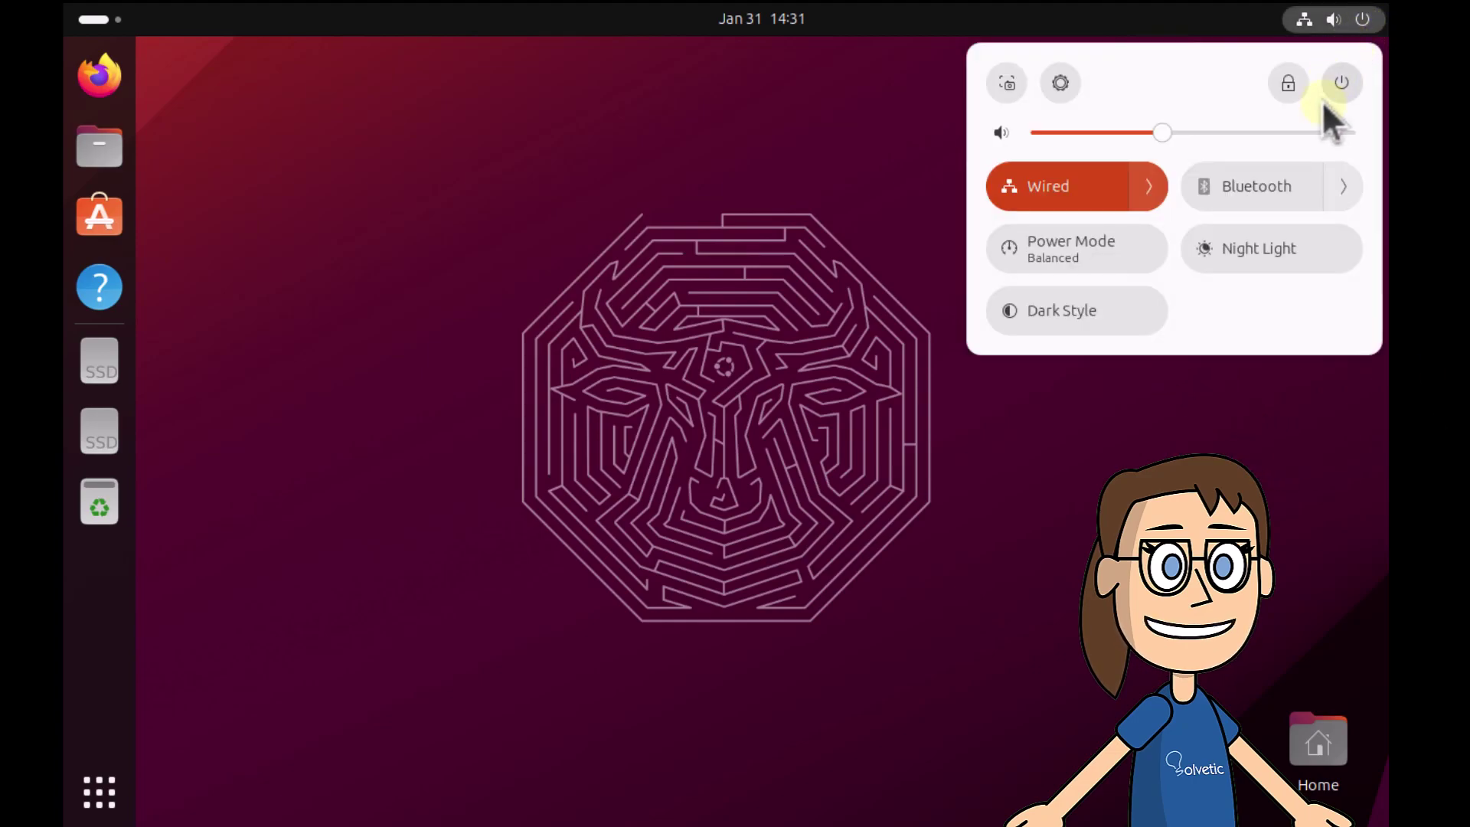
left_click(1339, 83)
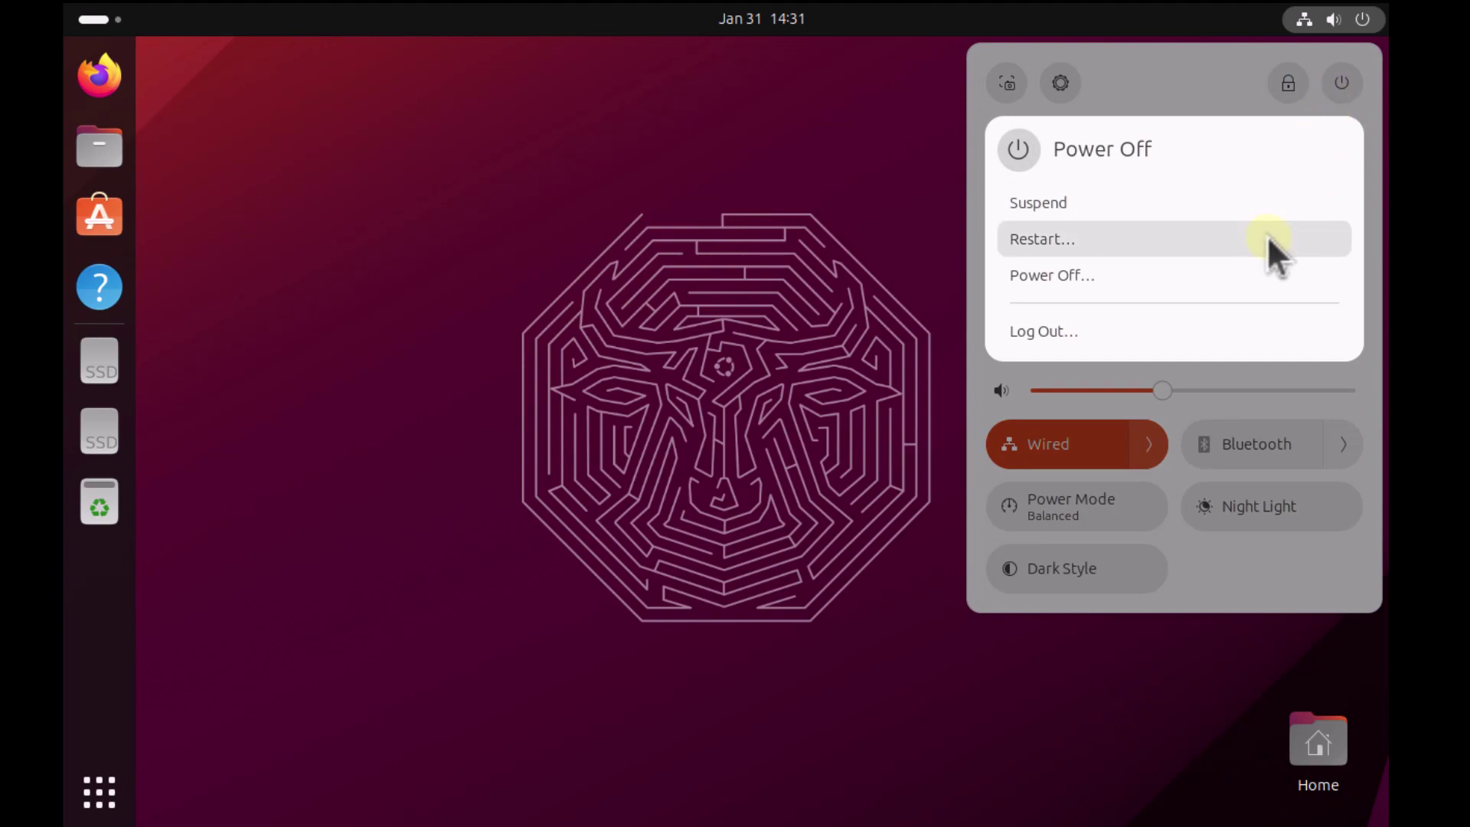
left_click(1267, 237)
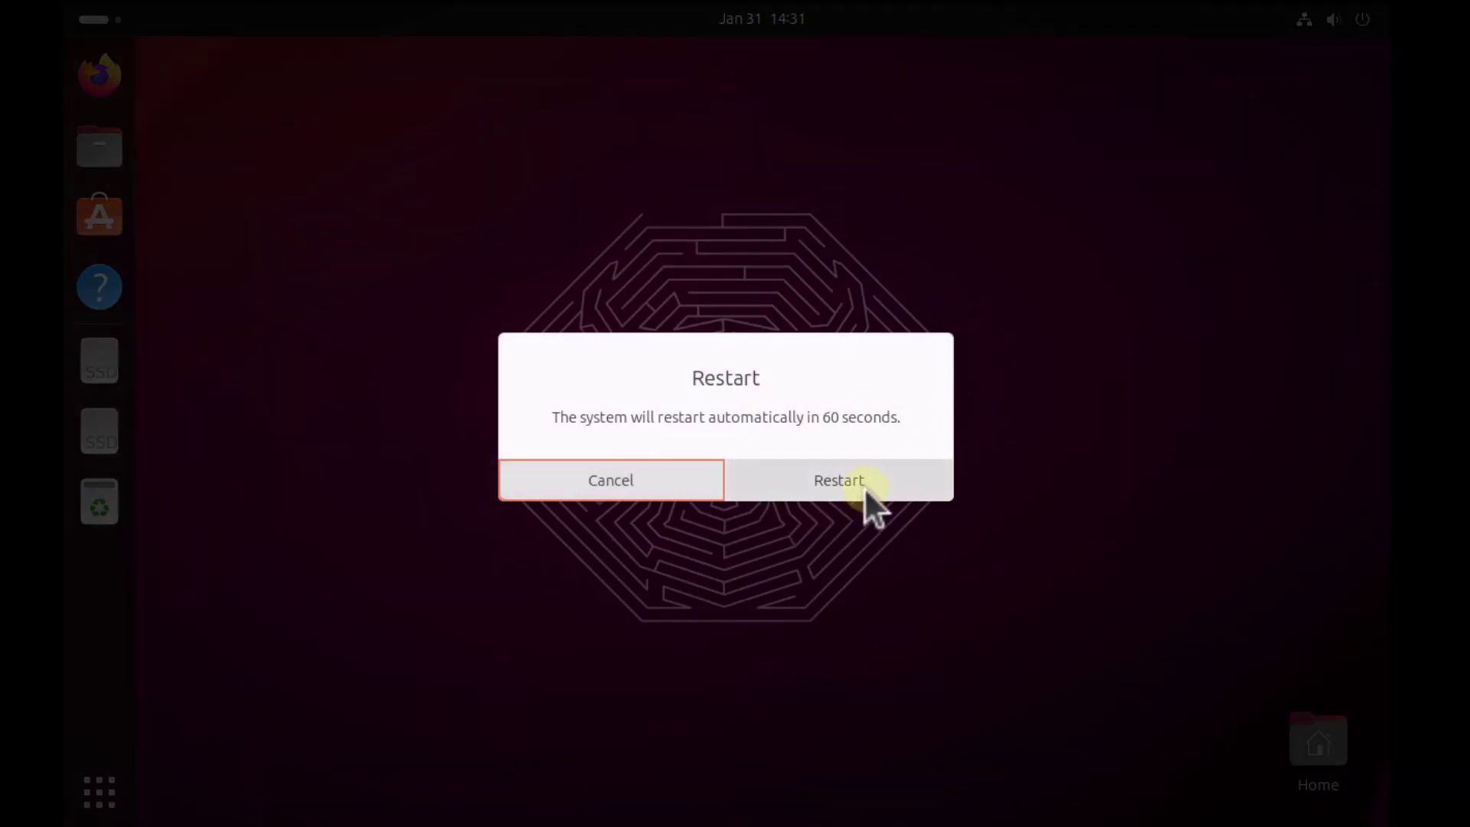